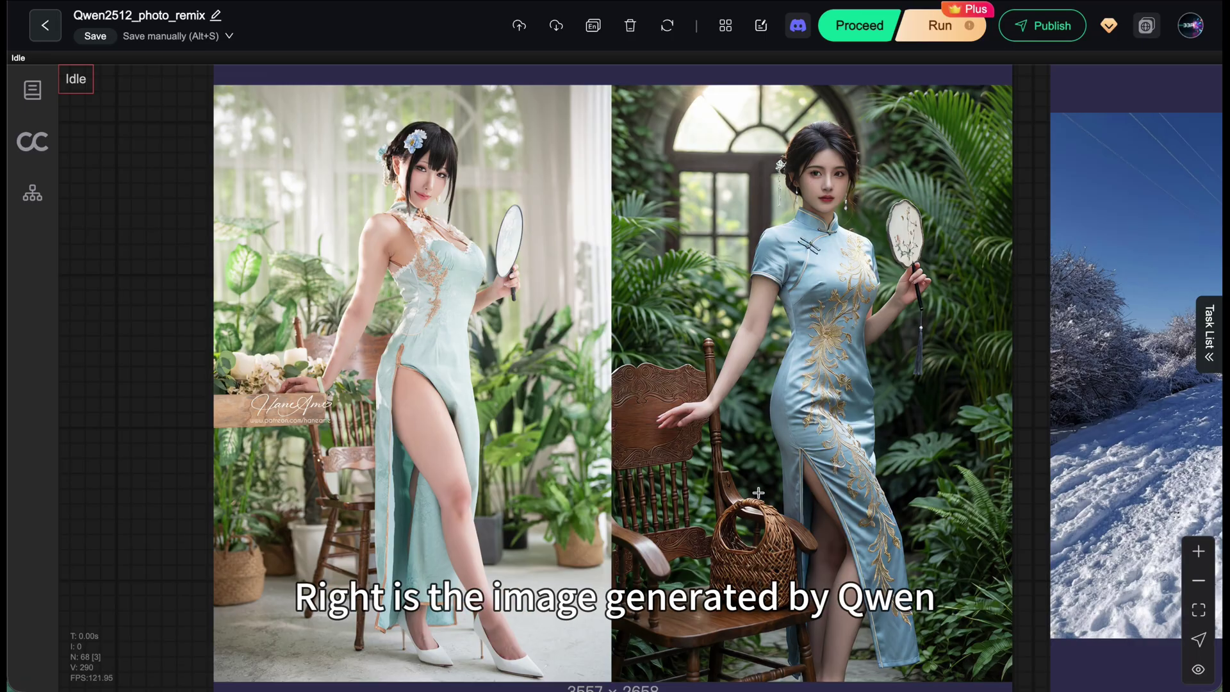
# Compare the original portrait with the Qwen-generated version, examining the face, dress, pose and lighting up close
pyautogui.press('space')
pyautogui.moveTo(792, 439); pyautogui.dragTo(545, 399)
pyautogui.scroll(6, 558, 282)
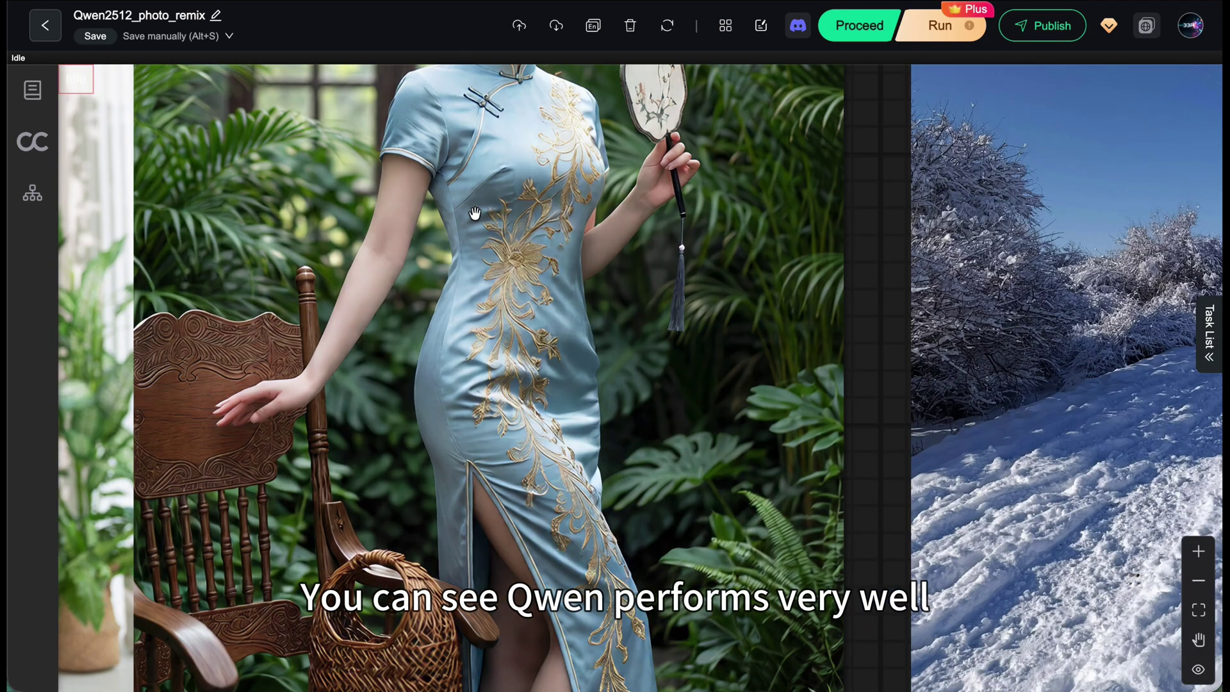
pyautogui.moveTo(474, 214); pyautogui.dragTo(546, 442)
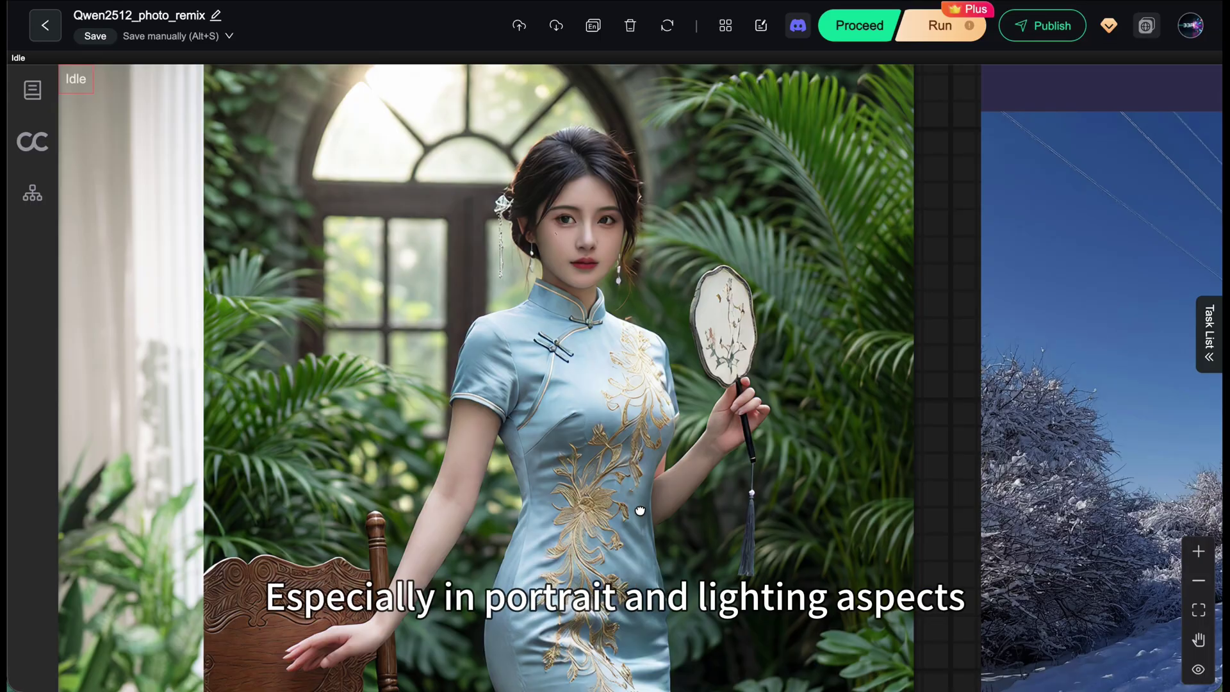
pyautogui.moveTo(640, 510); pyautogui.dragTo(645, 101)
pyautogui.scroll(-3, 493, 232)
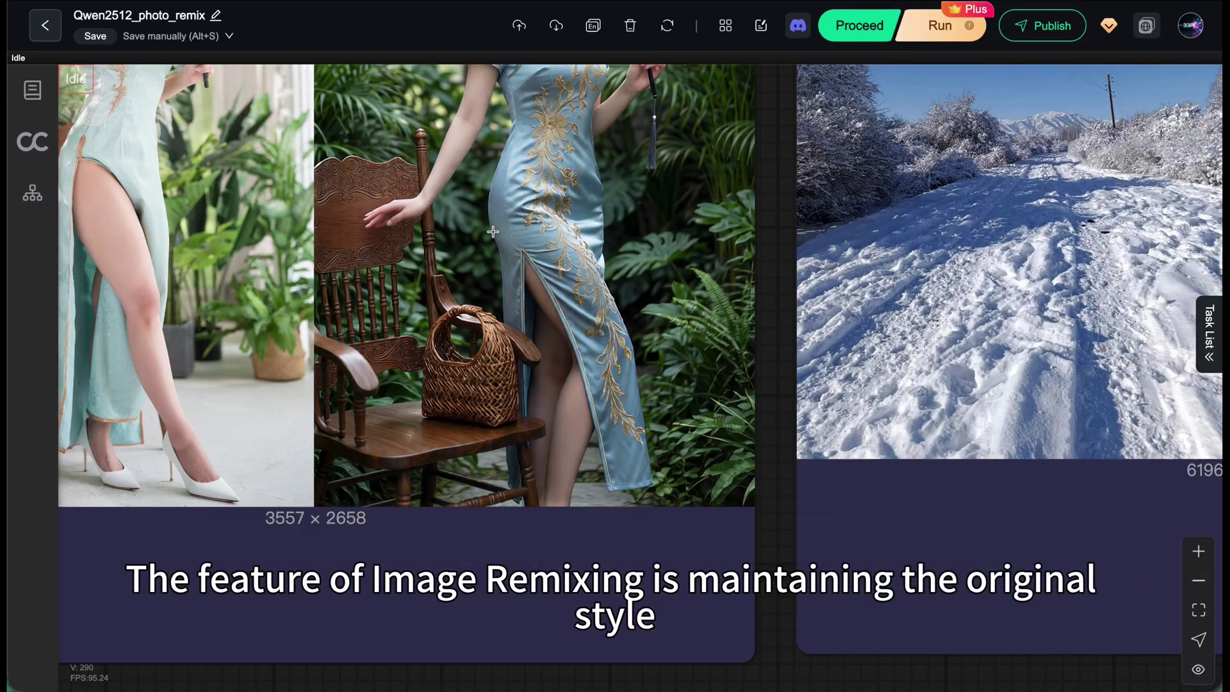
pyautogui.press('space')
pyautogui.moveTo(375, 178); pyautogui.dragTo(633, 367)
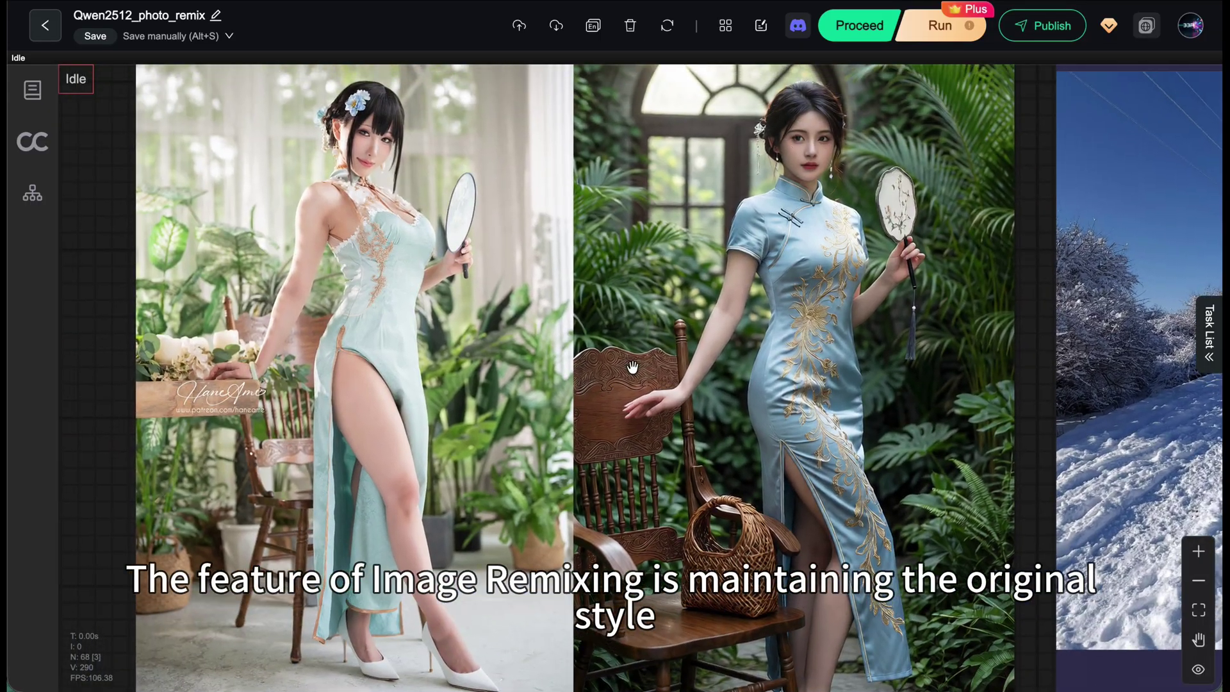
pyautogui.press('v')
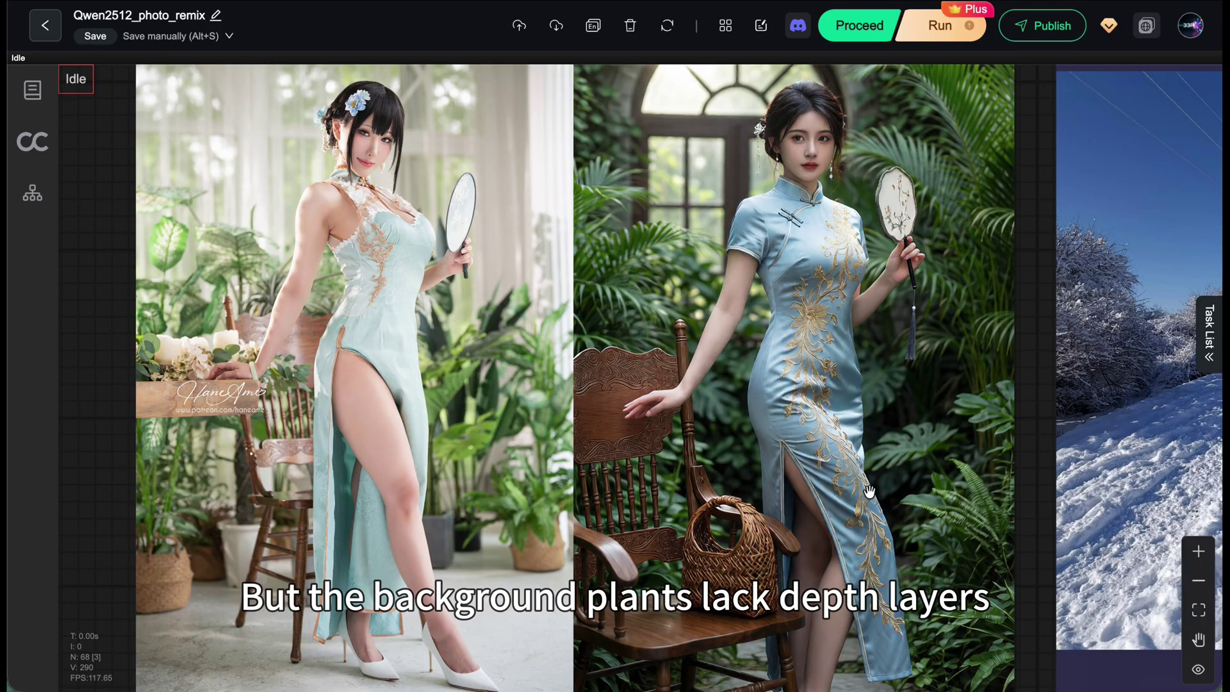
# Examine the generated portrait's background plants, window backlight and rim light on the hair
pyautogui.moveTo(817, 450); pyautogui.dragTo(597, 466)
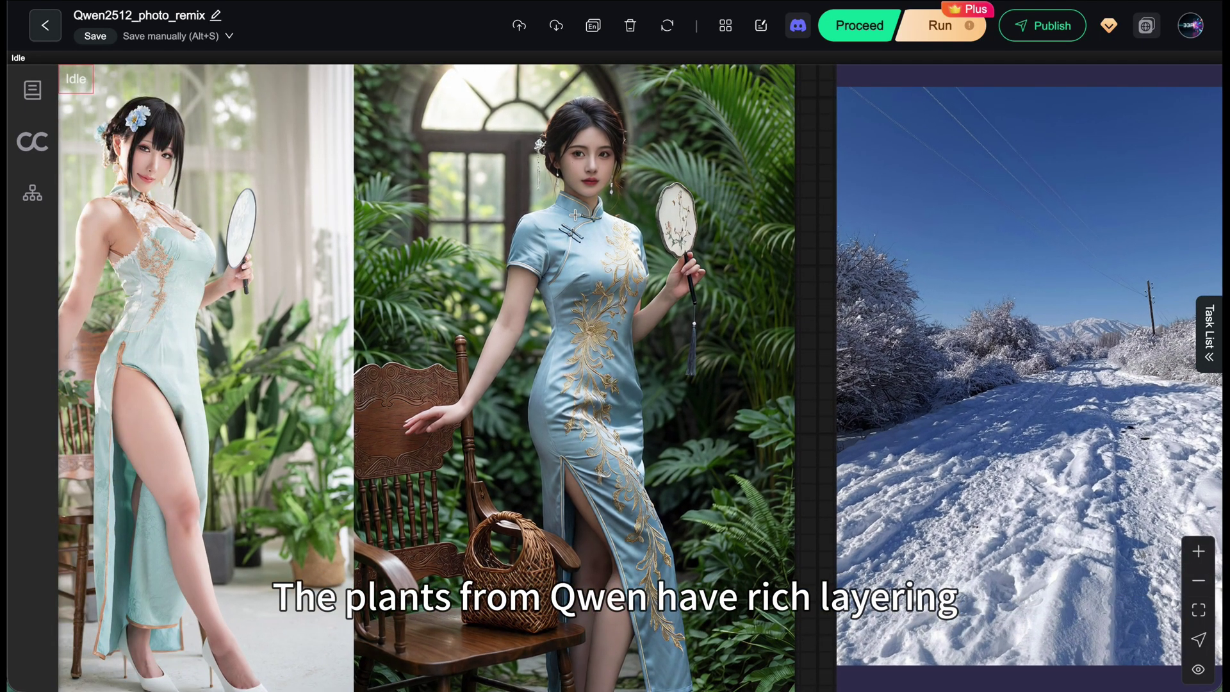
pyautogui.scroll(-2, 576, 215)
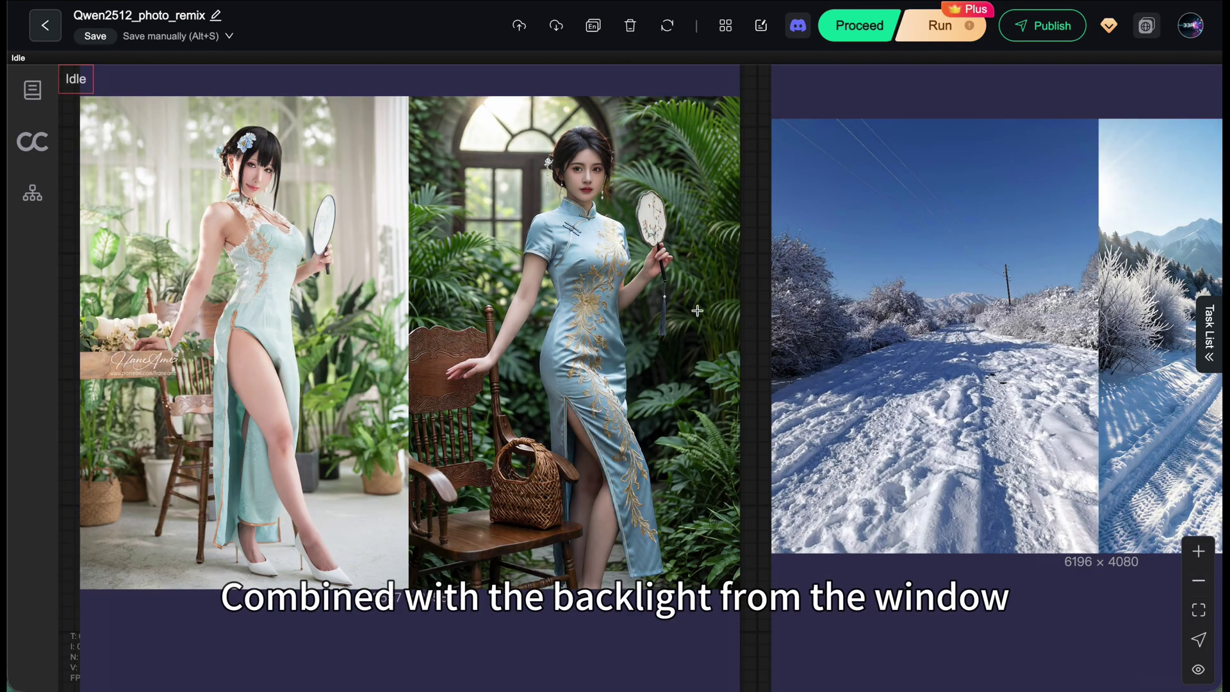
pyautogui.scroll(15, 553, 138)
pyautogui.moveTo(436, 167); pyautogui.dragTo(533, 352)
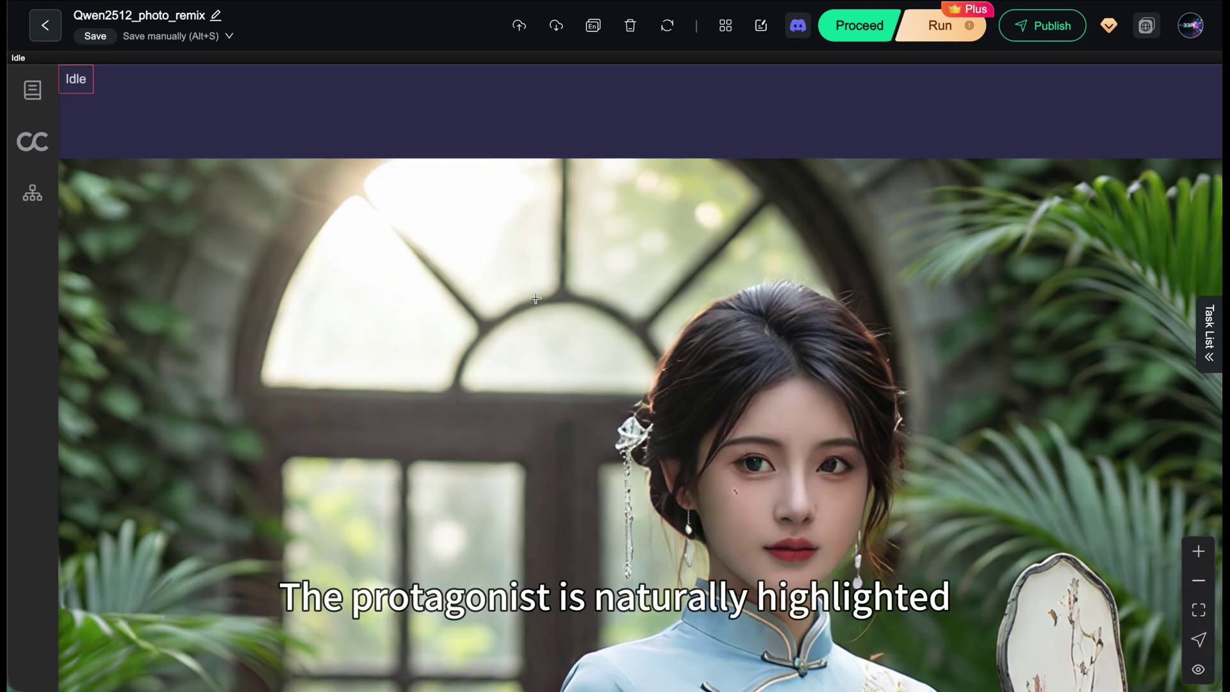
pyautogui.scroll(-5, 536, 299)
pyautogui.scroll(1, 525, 257)
pyautogui.scroll(5, 511, 211)
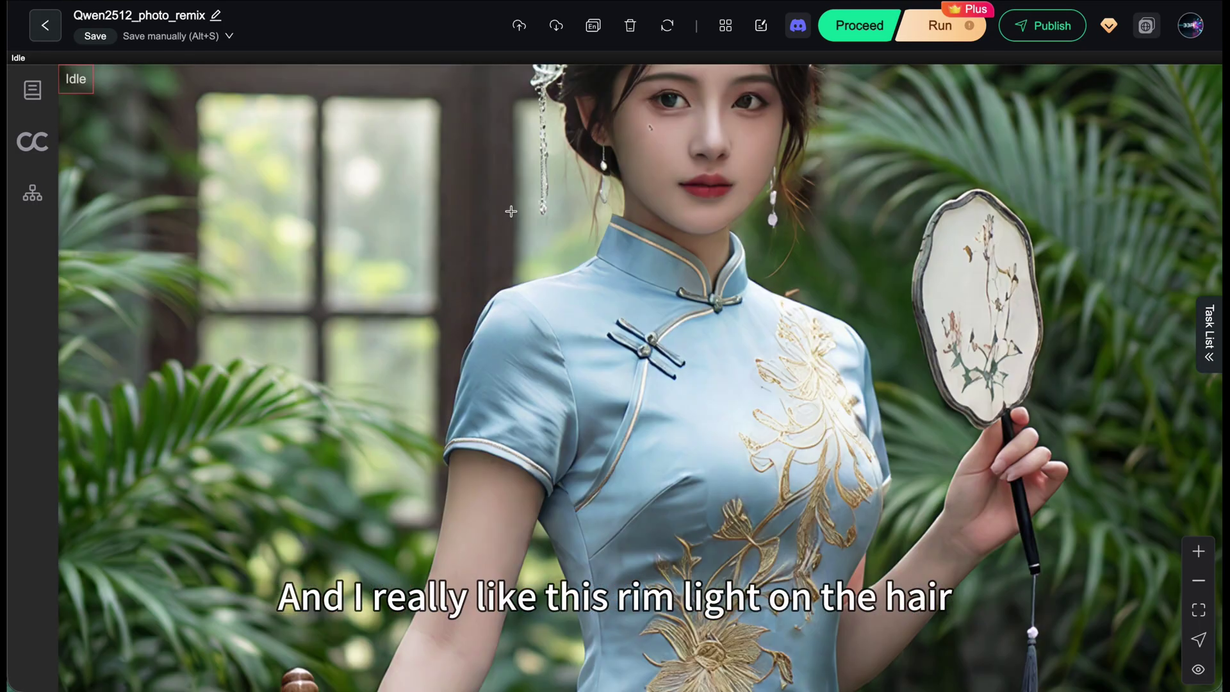
pyautogui.scroll(3, 511, 212)
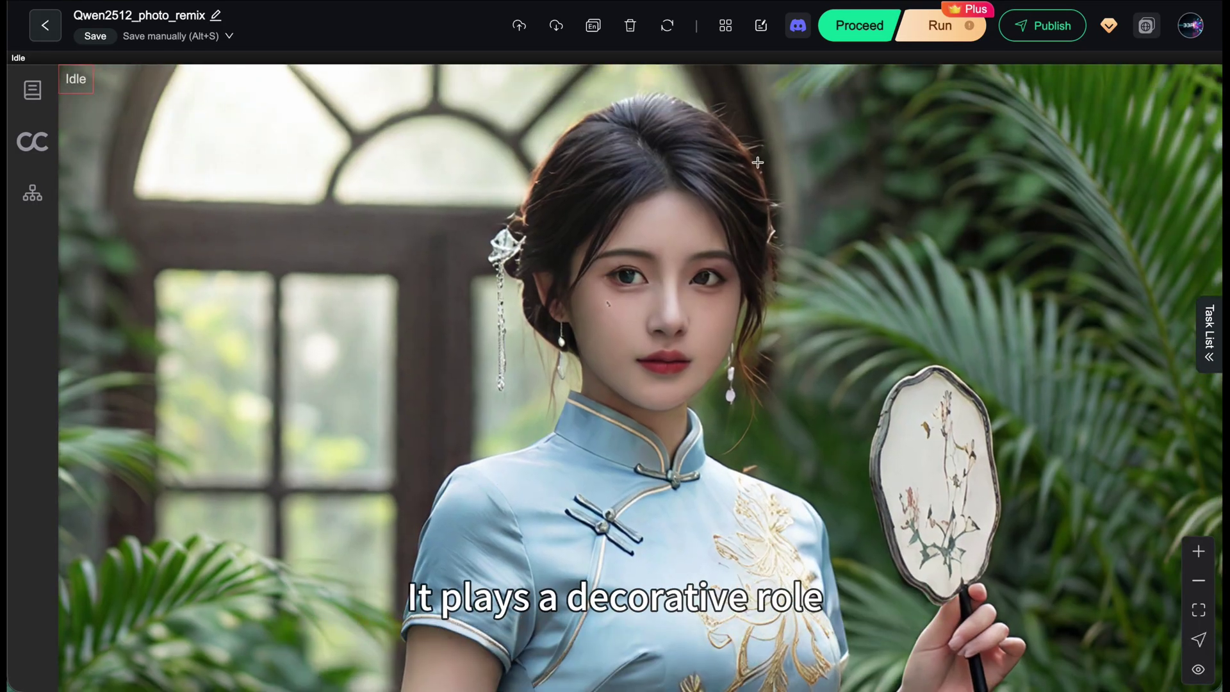
pyautogui.scroll(-5, 795, 256)
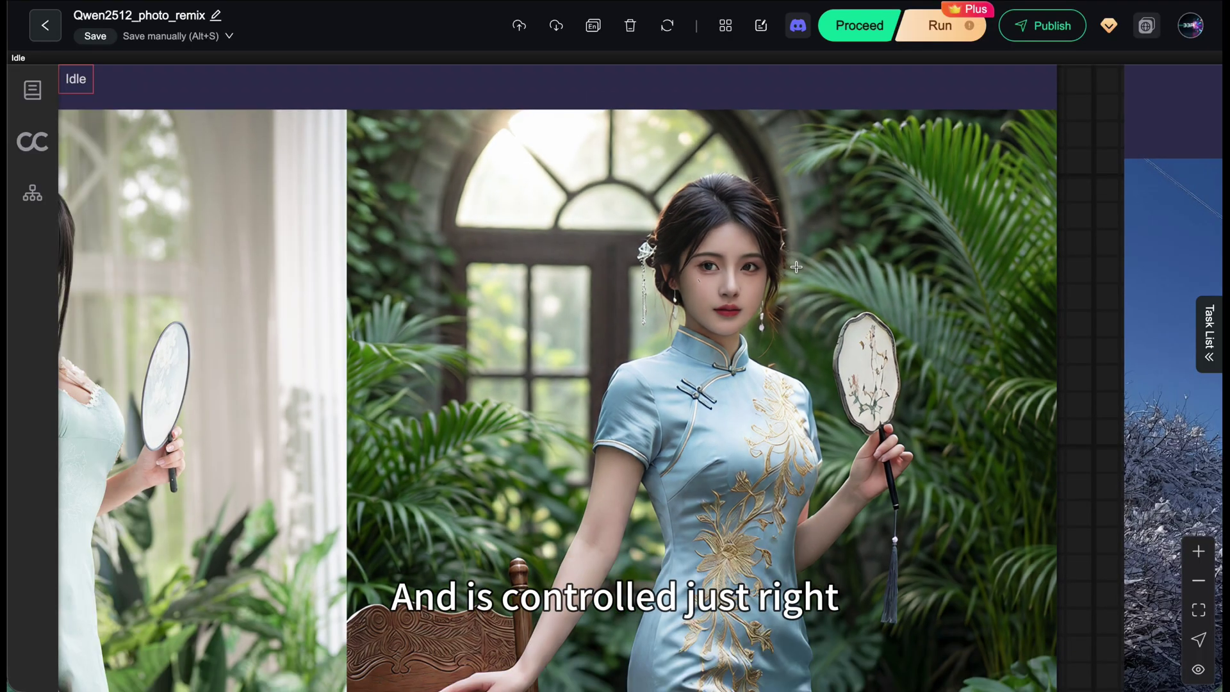
# Examine the embroidery and fabric texture of the blue dress and both hands in the generated portrait
pyautogui.moveTo(662, 450); pyautogui.dragTo(405, 232)
pyautogui.scroll(3, 469, 222)
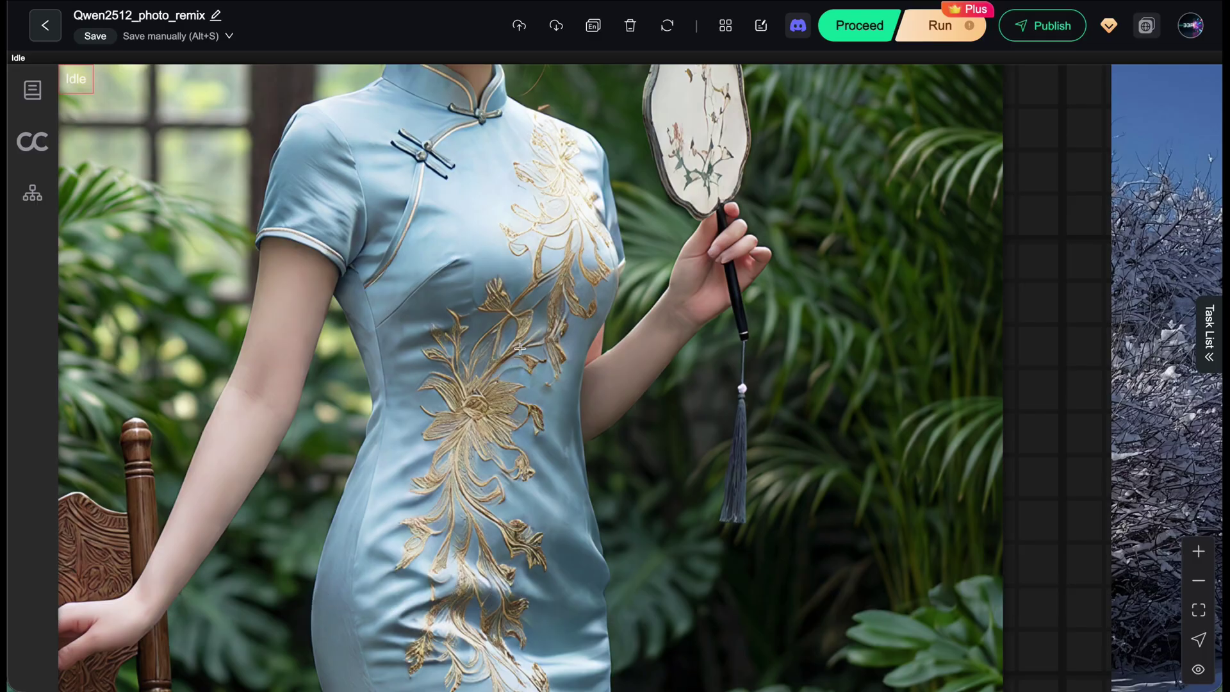
pyautogui.scroll(2, 565, 414)
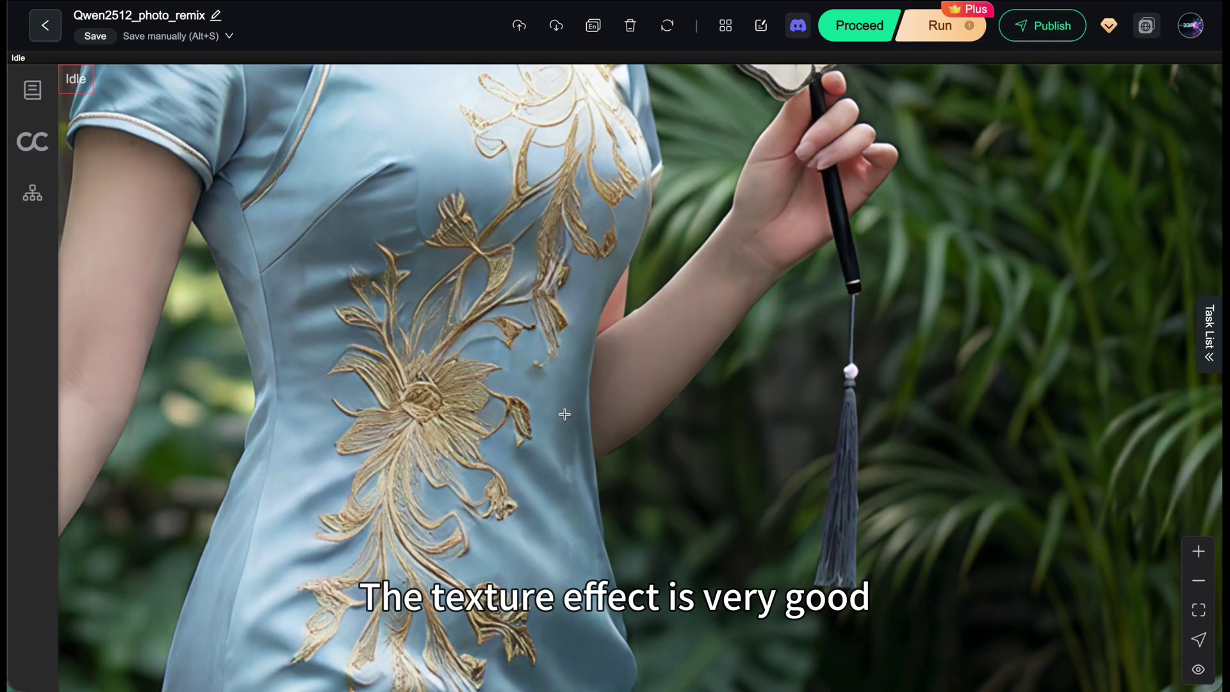
pyautogui.scroll(-3, 641, 253)
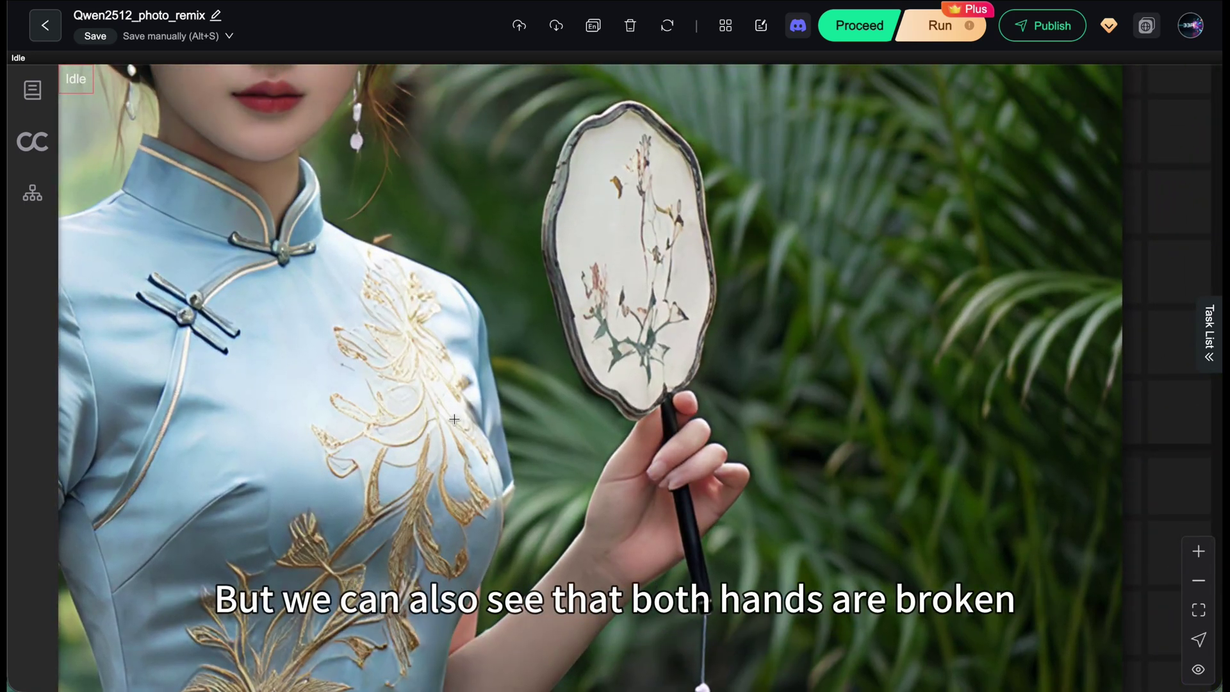
pyautogui.scroll(-5, 455, 419)
pyautogui.moveTo(398, 557); pyautogui.dragTo(683, 313)
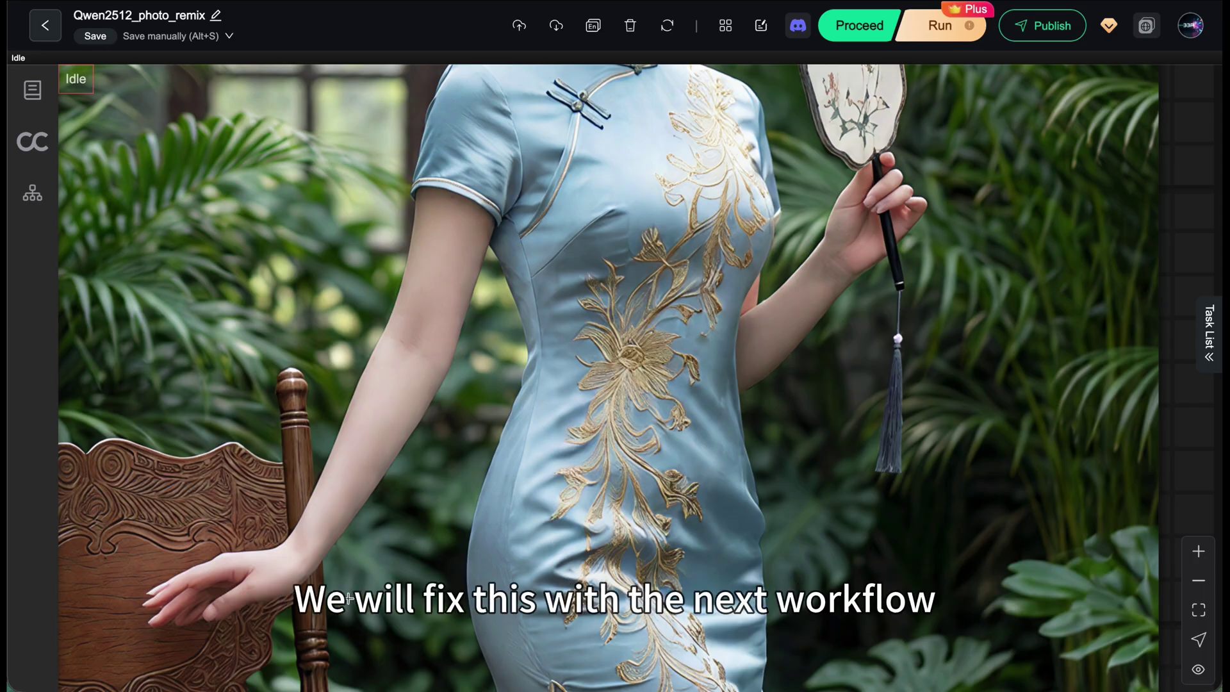
pyautogui.moveTo(548, 431); pyautogui.dragTo(596, 408)
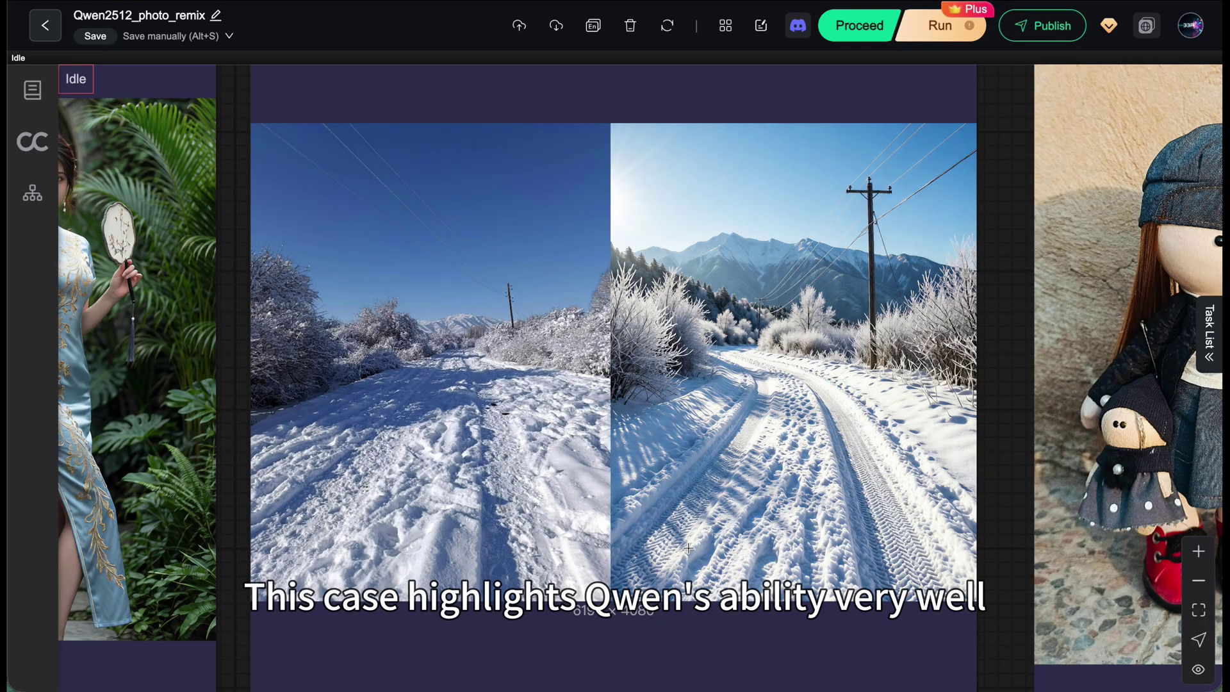
# Compare the original snowy road photo with its remix, examining the road surface, mountains and light contrast
pyautogui.scroll(2, 689, 548)
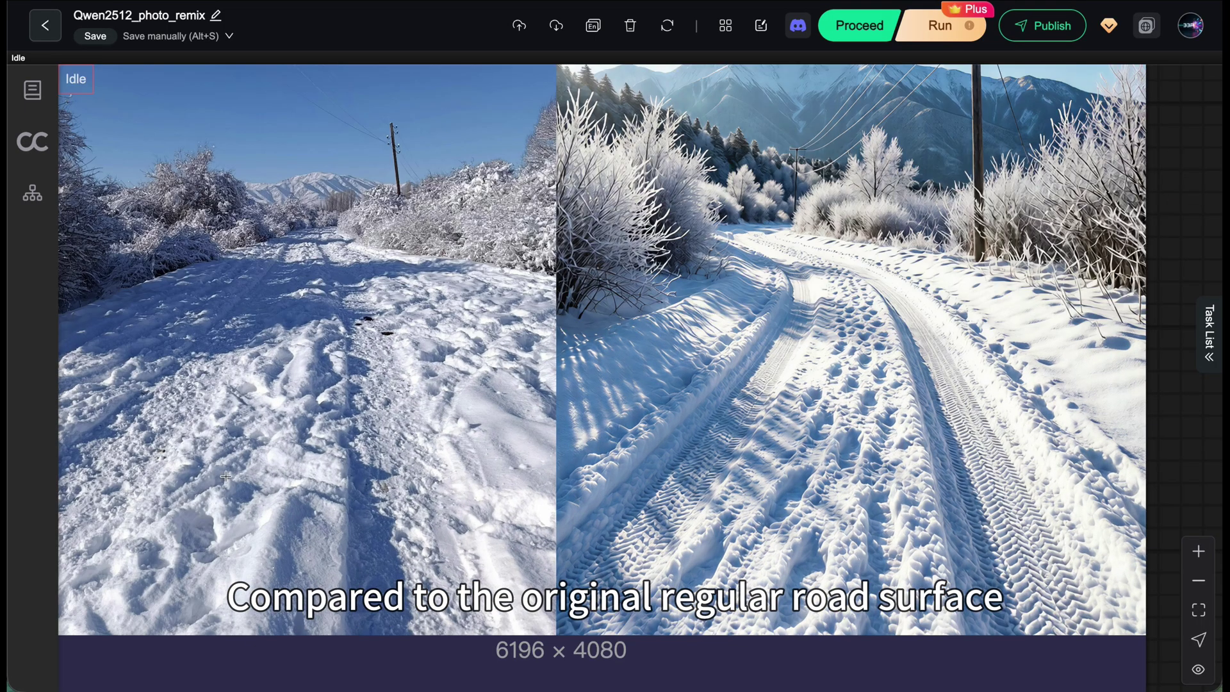
pyautogui.moveTo(640, 253); pyautogui.dragTo(628, 464)
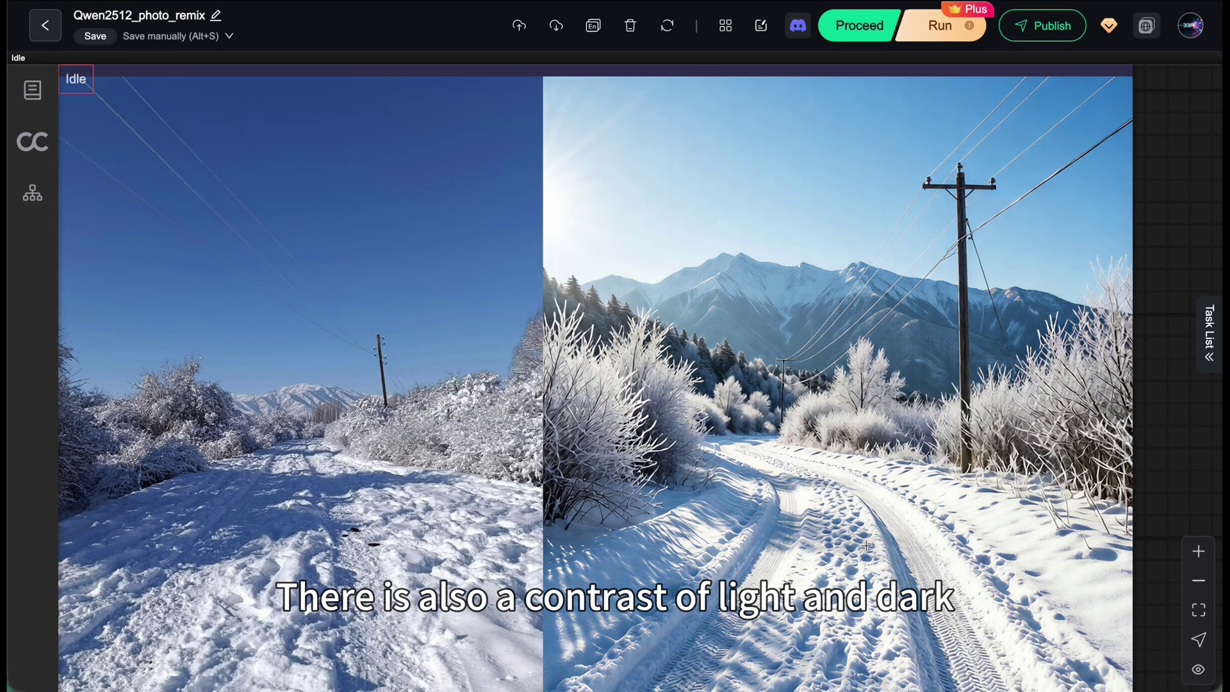
pyautogui.scroll(-2, 649, 548)
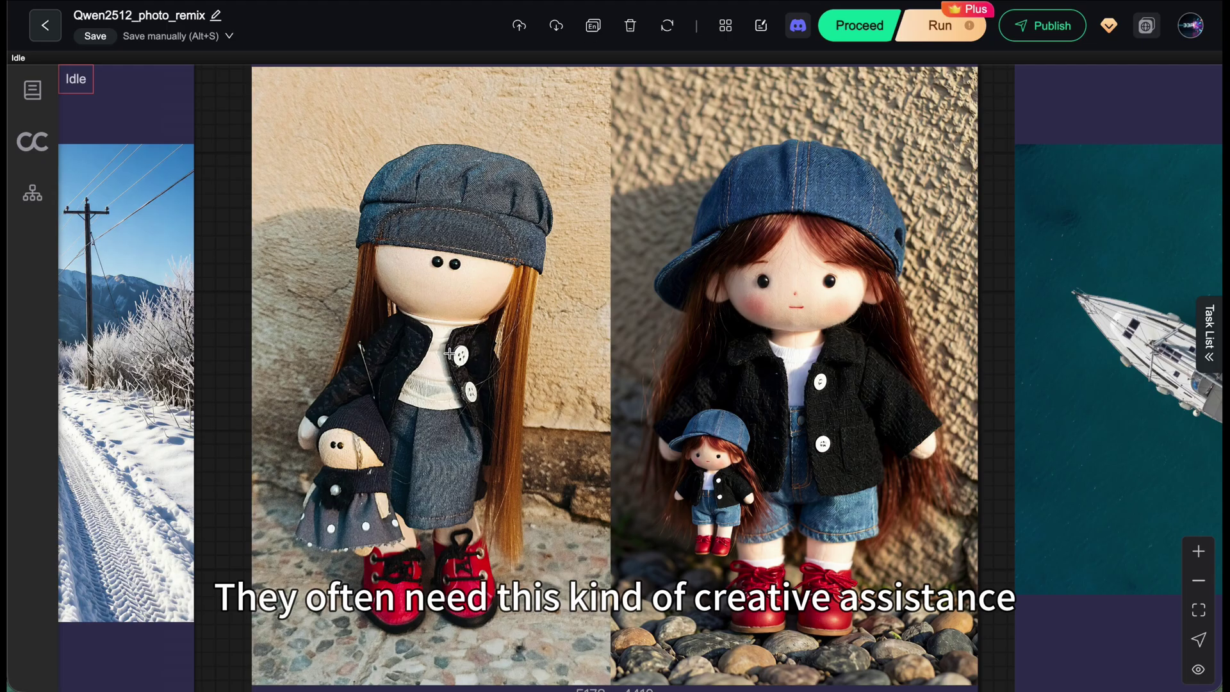
# Compare the original and remixed doll images, examining the lighting, material textures and overall doll structure
pyautogui.scroll(3, 360, 301)
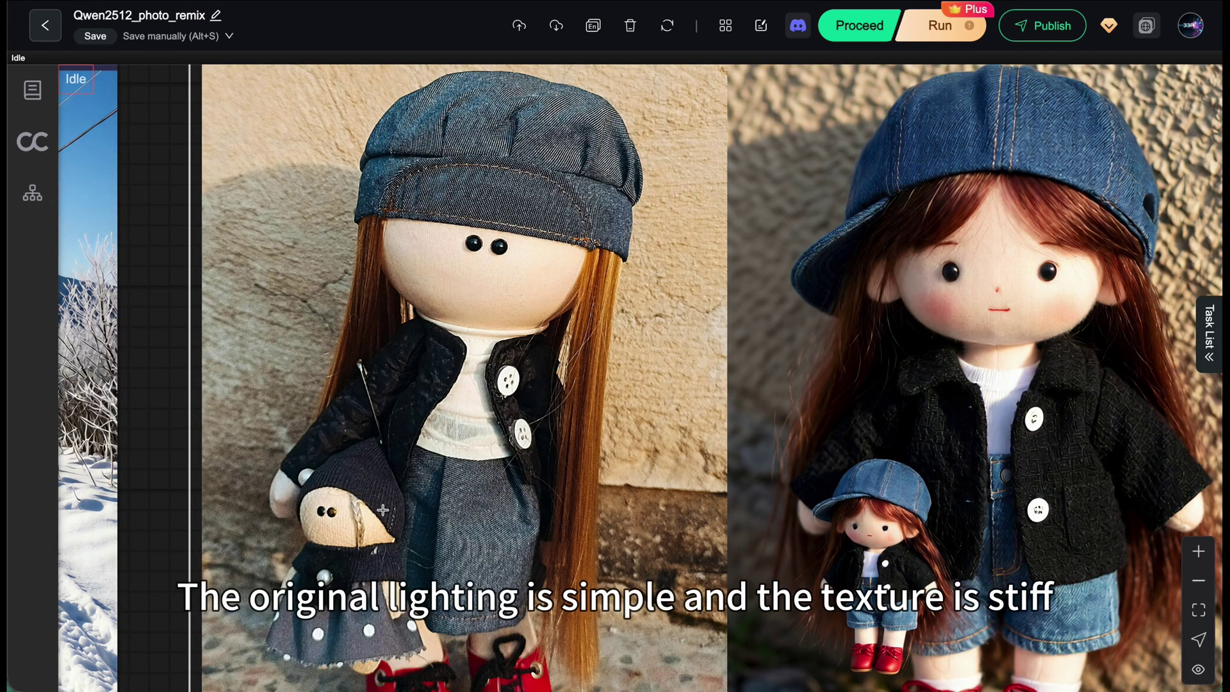
pyautogui.moveTo(392, 533); pyautogui.dragTo(396, 397)
pyautogui.moveTo(484, 270); pyautogui.dragTo(459, 426)
pyautogui.scroll(-5, 459, 427)
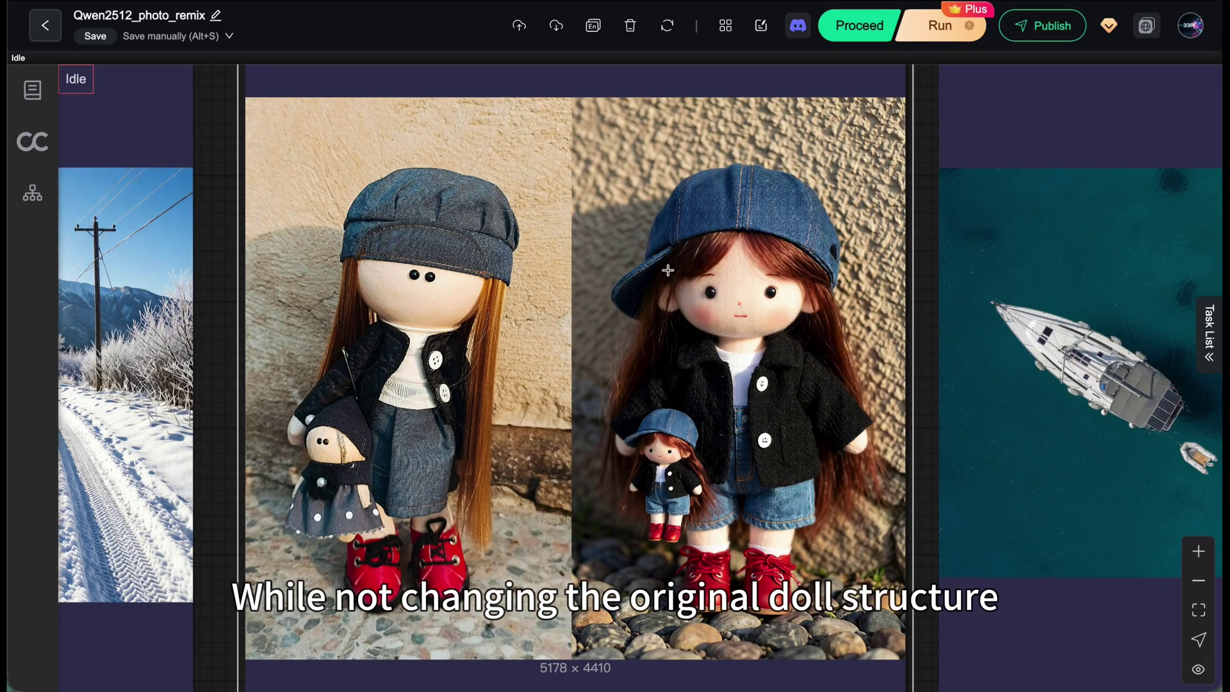
pyautogui.scroll(5, 797, 532)
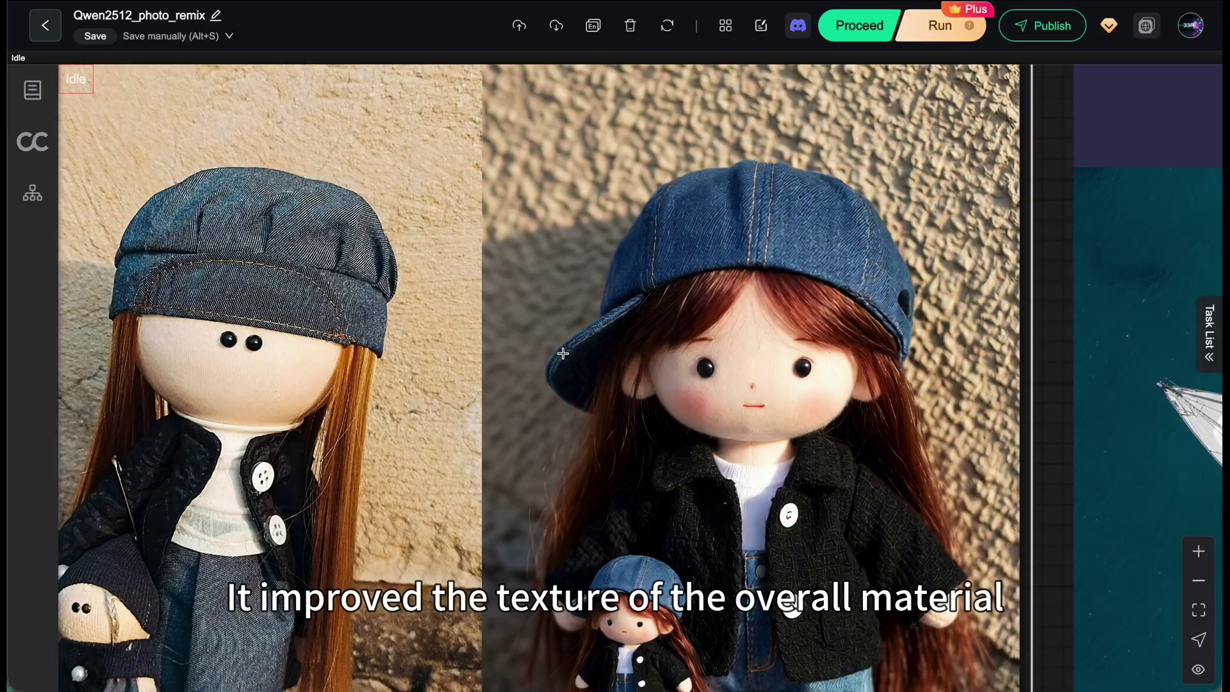
pyautogui.scroll(-4, 732, 456)
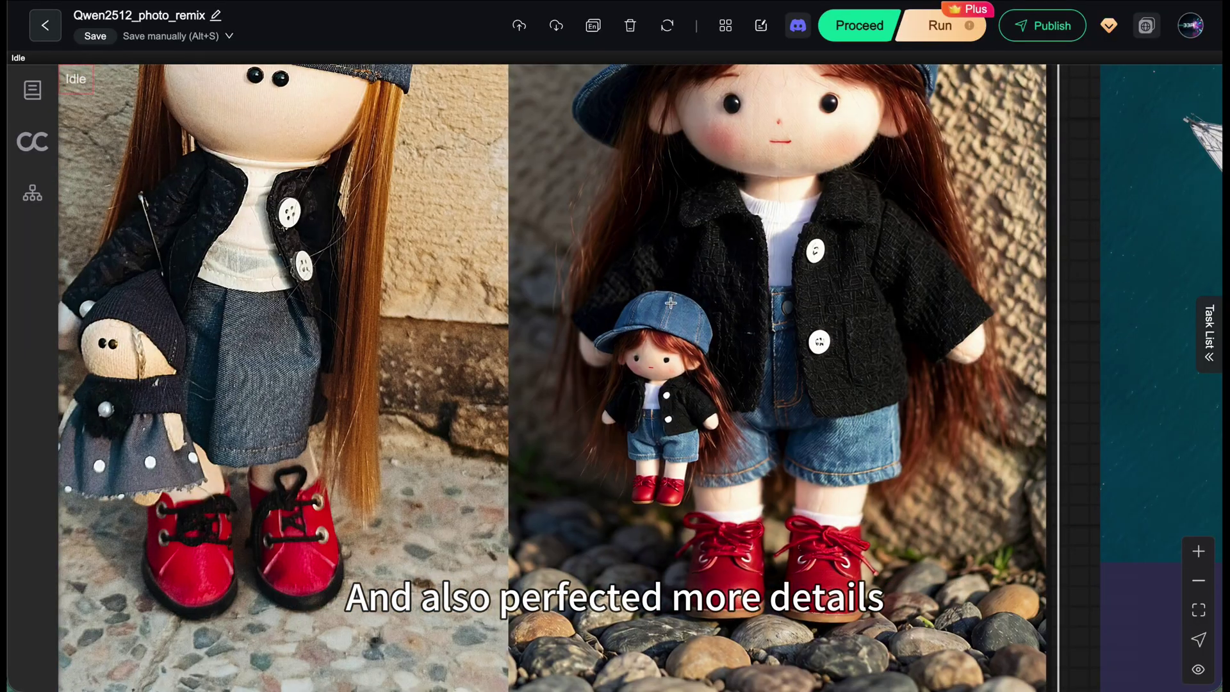
# Examine the miniature doll and clothing details in the remixed doll image and compare them with the original
pyautogui.scroll(3, 866, 365)
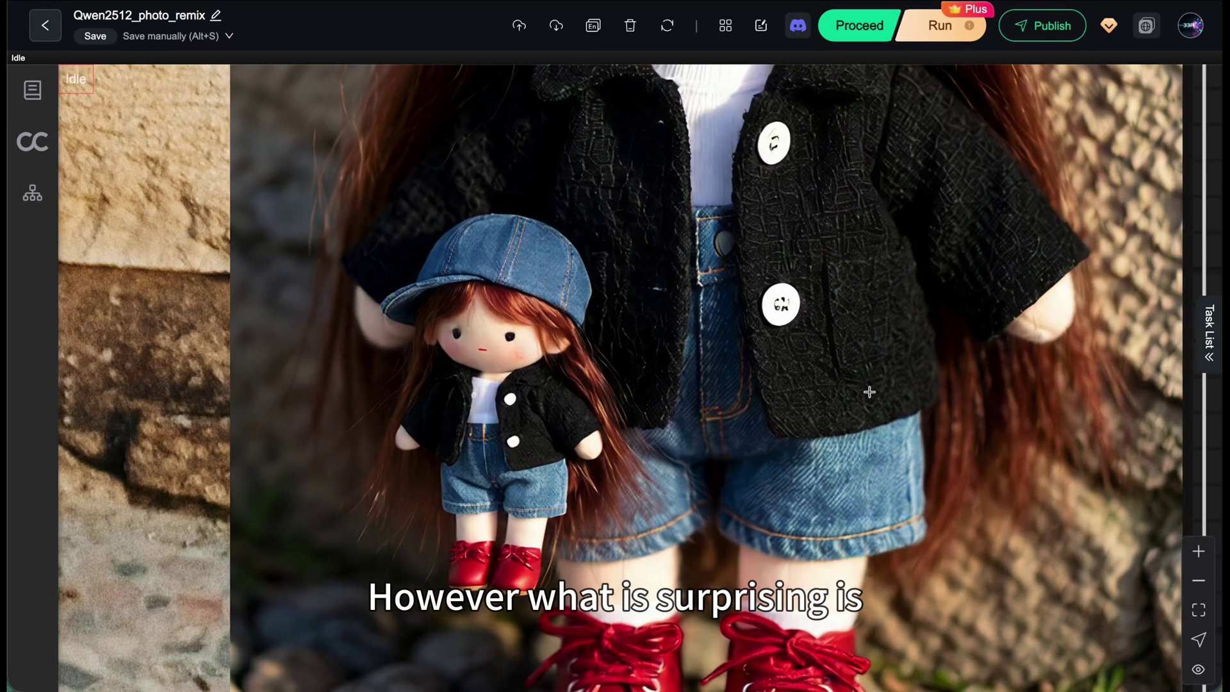
pyautogui.scroll(1, 602, 299)
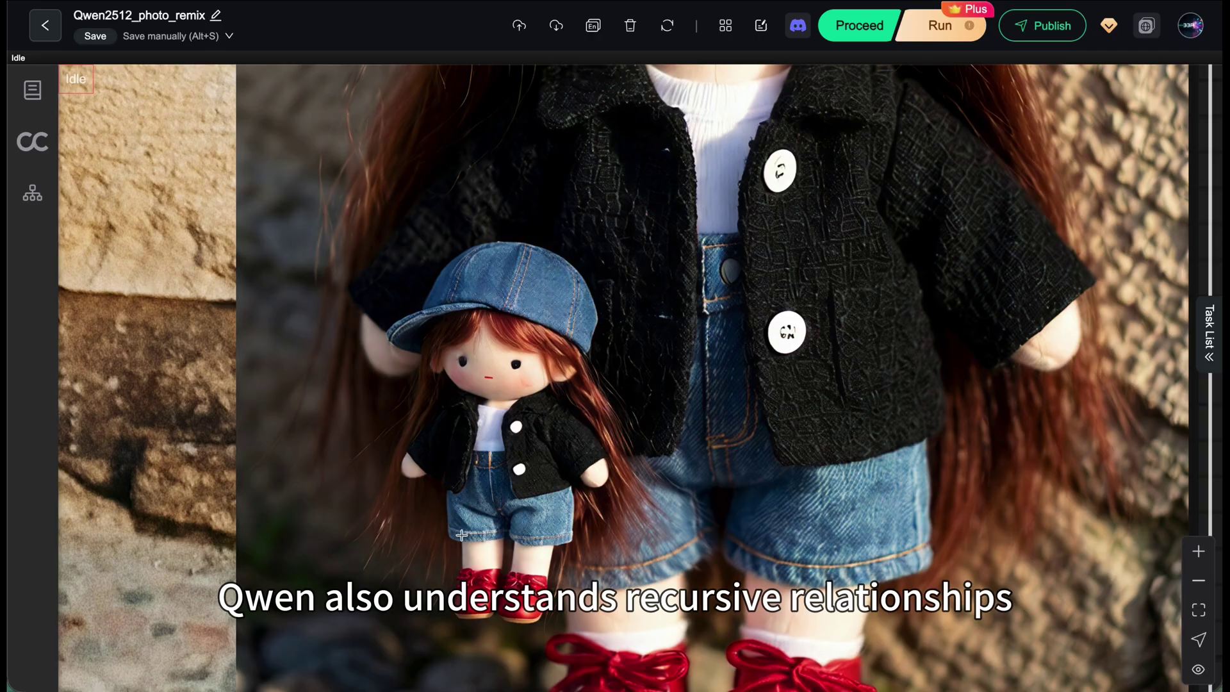
pyautogui.scroll(-4, 682, 444)
pyautogui.moveTo(682, 265); pyautogui.dragTo(619, 473)
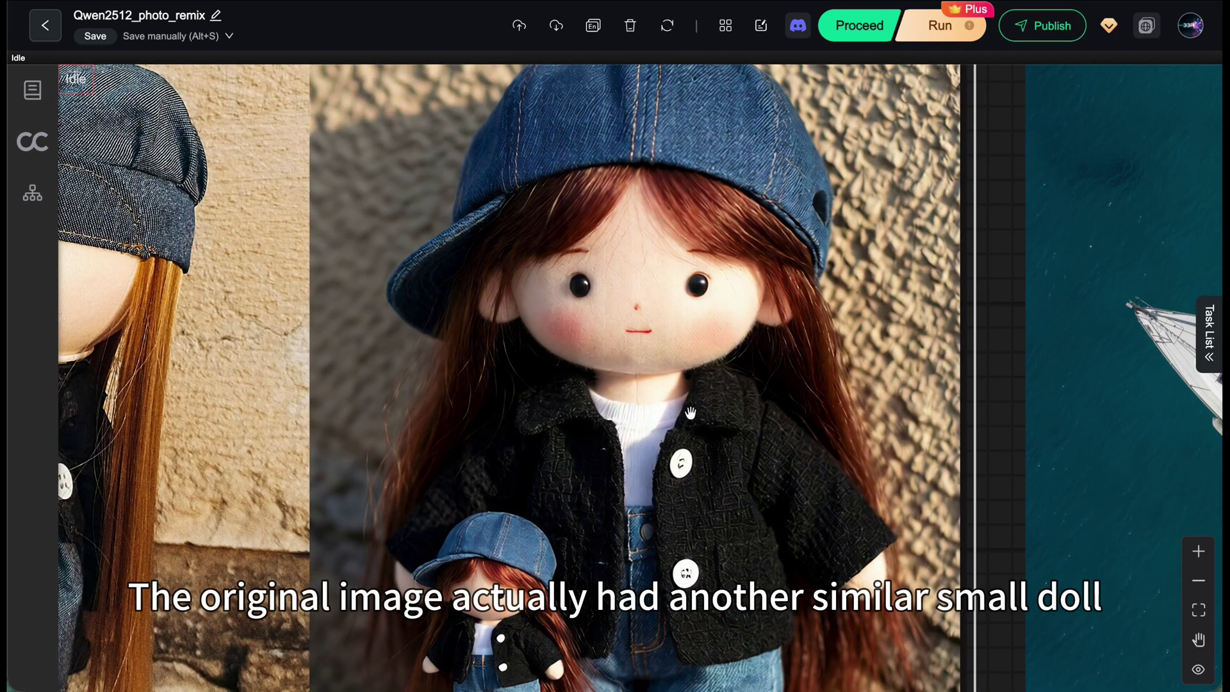
pyautogui.scroll(-3, 643, 489)
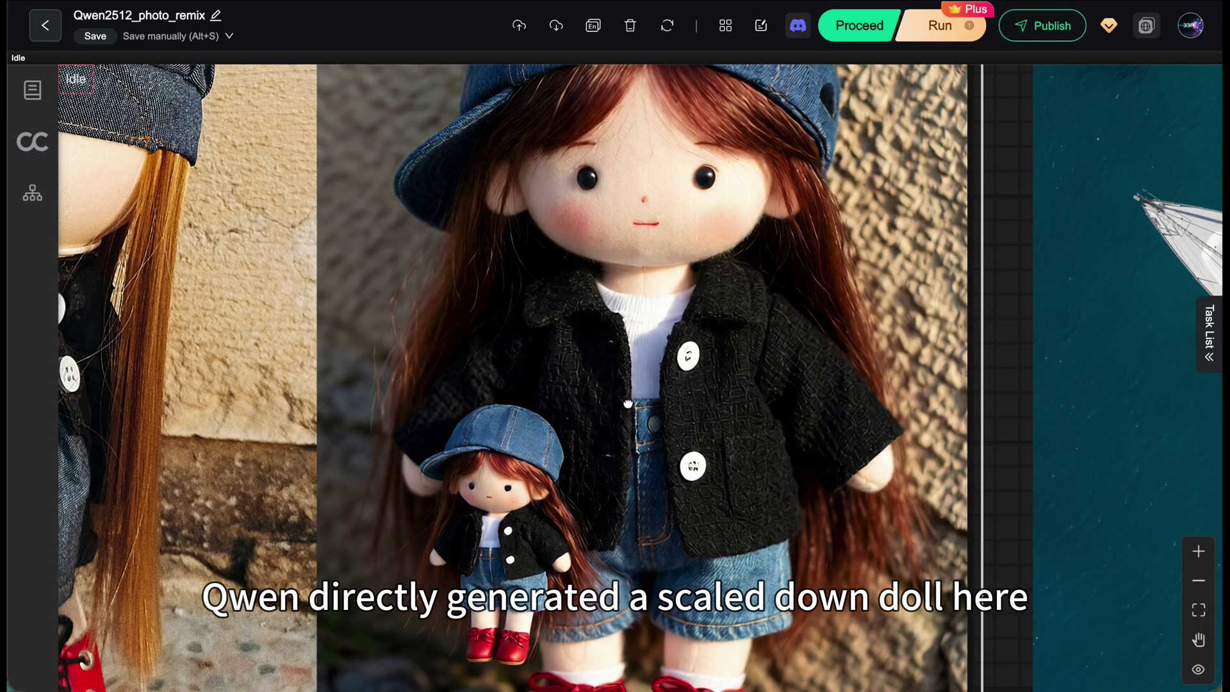
pyautogui.scroll(-10, 629, 407)
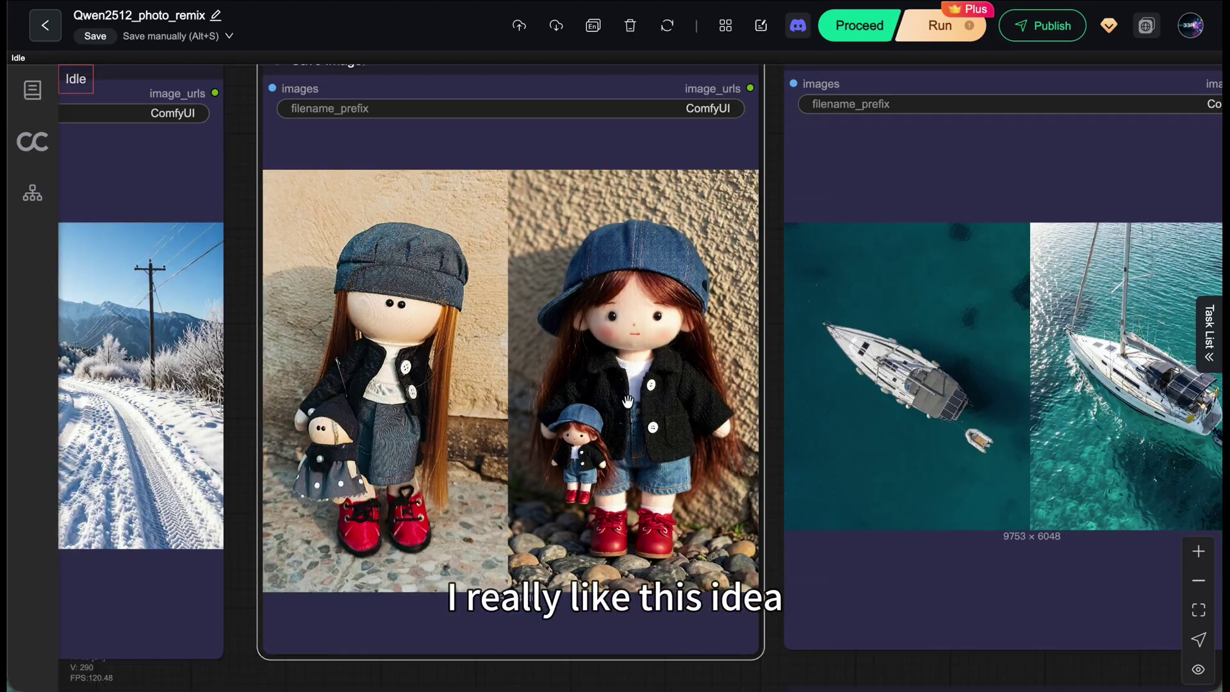
# Compare the original aerial sailboat photo with the different remixed boat results placed side by side
pyautogui.press('space')
pyautogui.moveTo(901, 321); pyautogui.dragTo(711, 337)
pyautogui.scroll(6, 1112, 393)
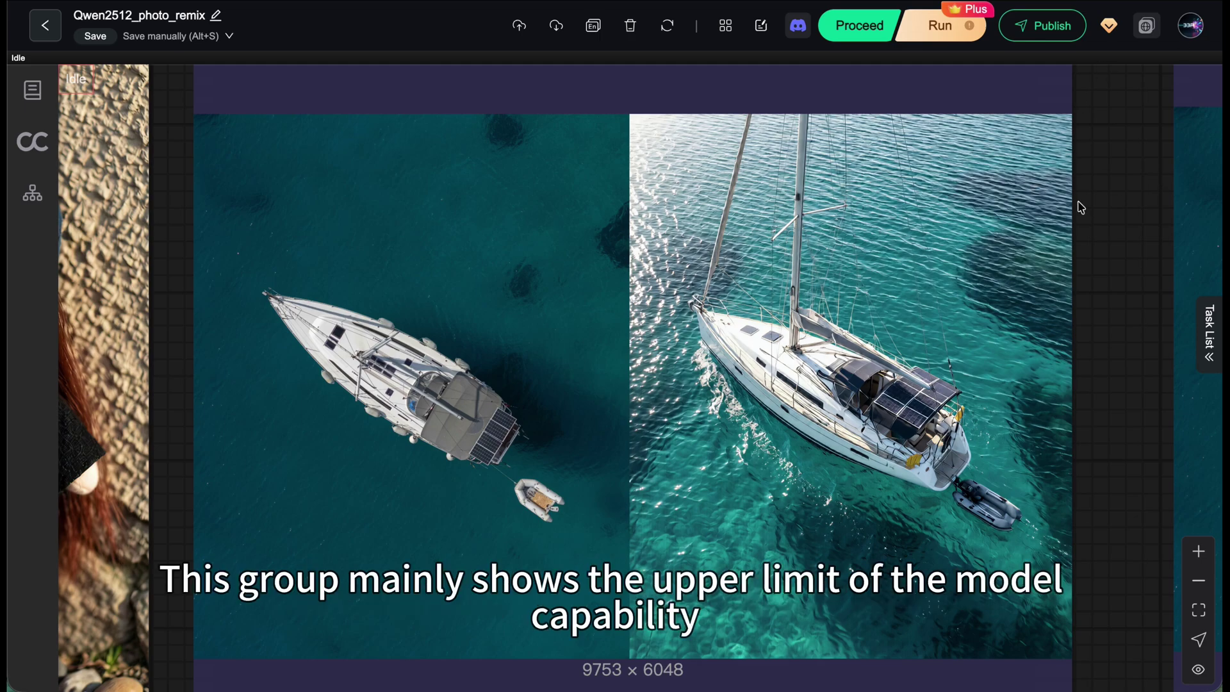
pyautogui.press('space')
pyautogui.moveTo(1105, 222); pyautogui.dragTo(148, 192)
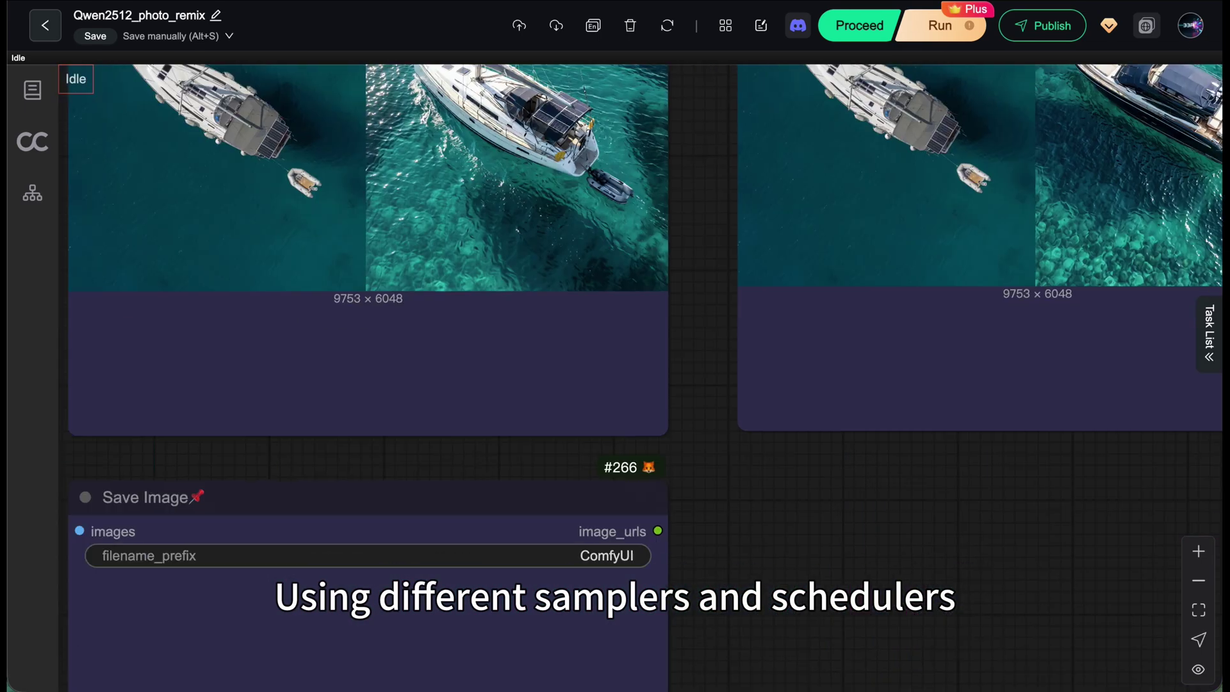
pyautogui.moveTo(642, 486); pyautogui.dragTo(799, 225)
pyautogui.moveTo(923, 410); pyautogui.dragTo(901, 184)
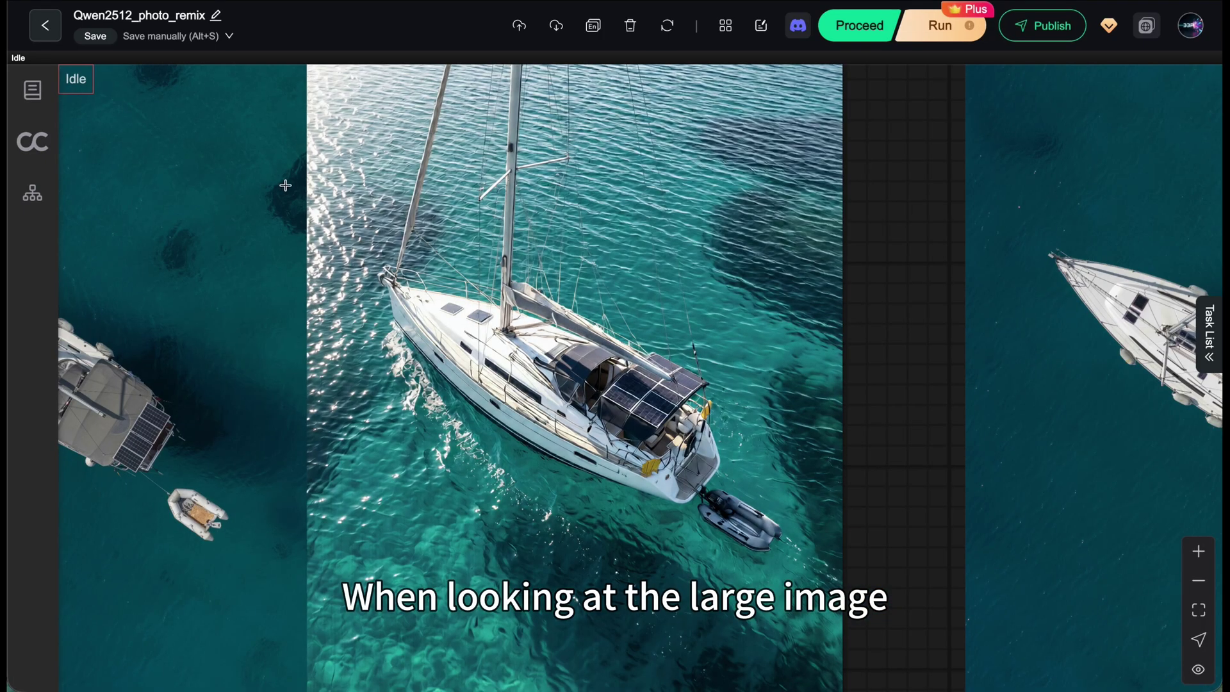
# Inspect the water ripples, rigging and deck details of the generated sailboat image up close
pyautogui.scroll(-2, 471, 478)
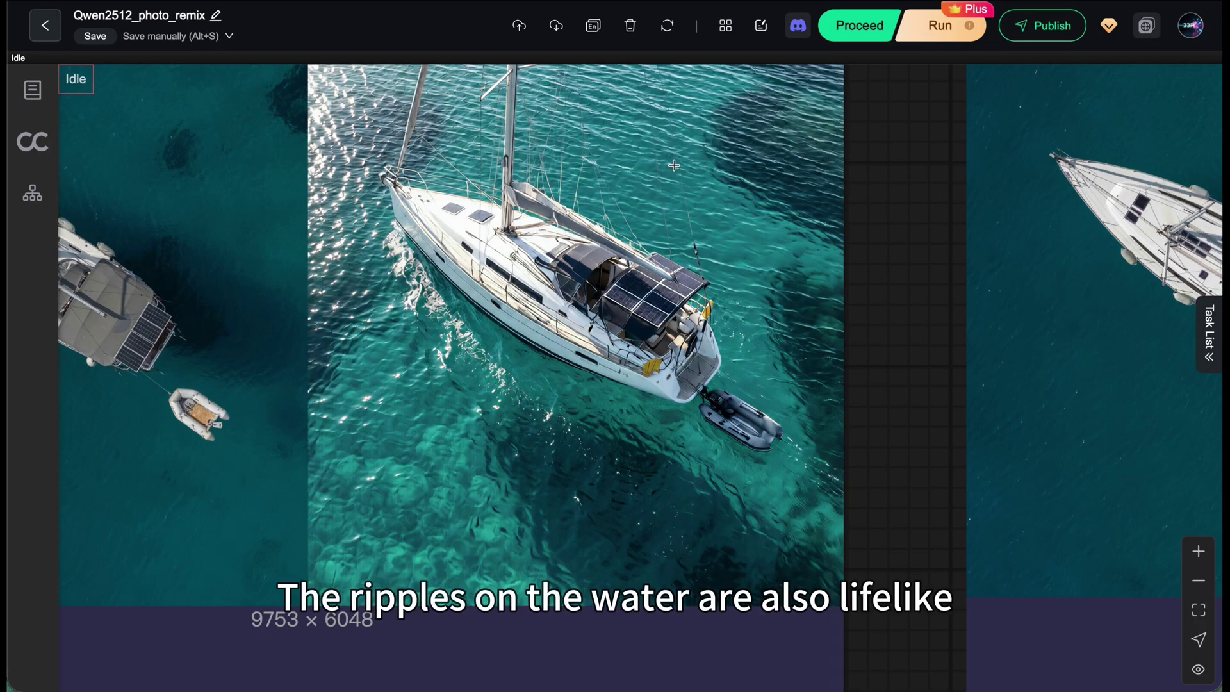
pyautogui.scroll(5, 667, 282)
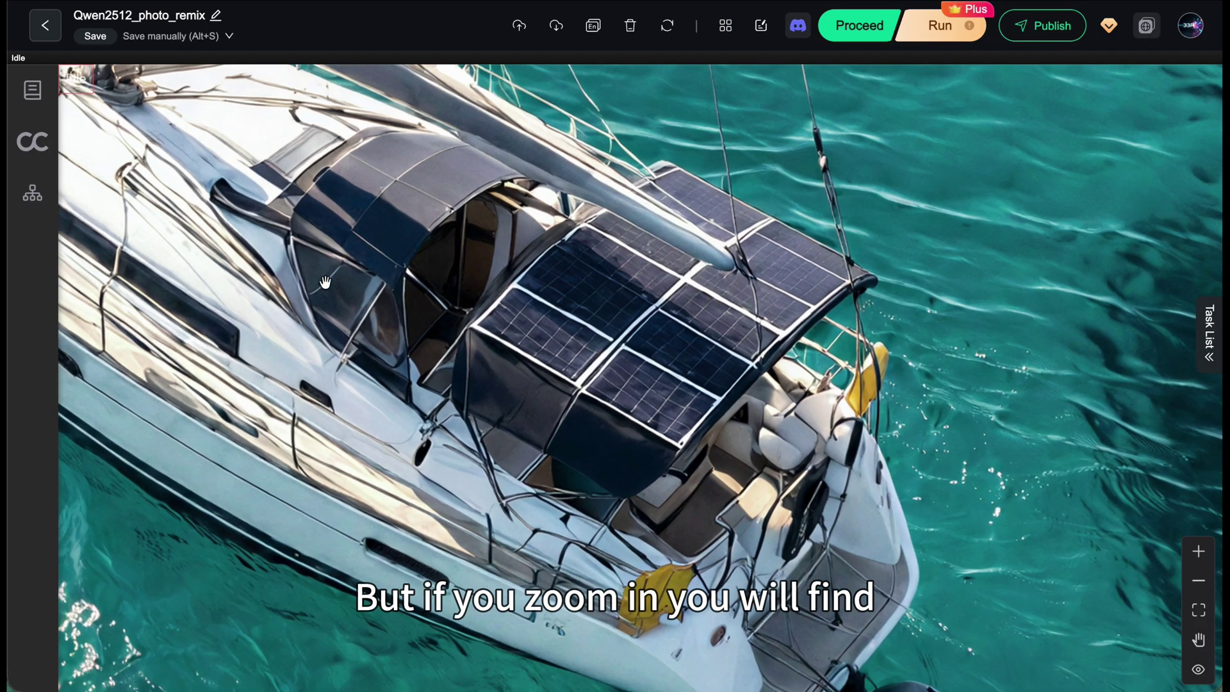
pyautogui.moveTo(321, 111); pyautogui.dragTo(556, 407)
pyautogui.scroll(-10, 504, 314)
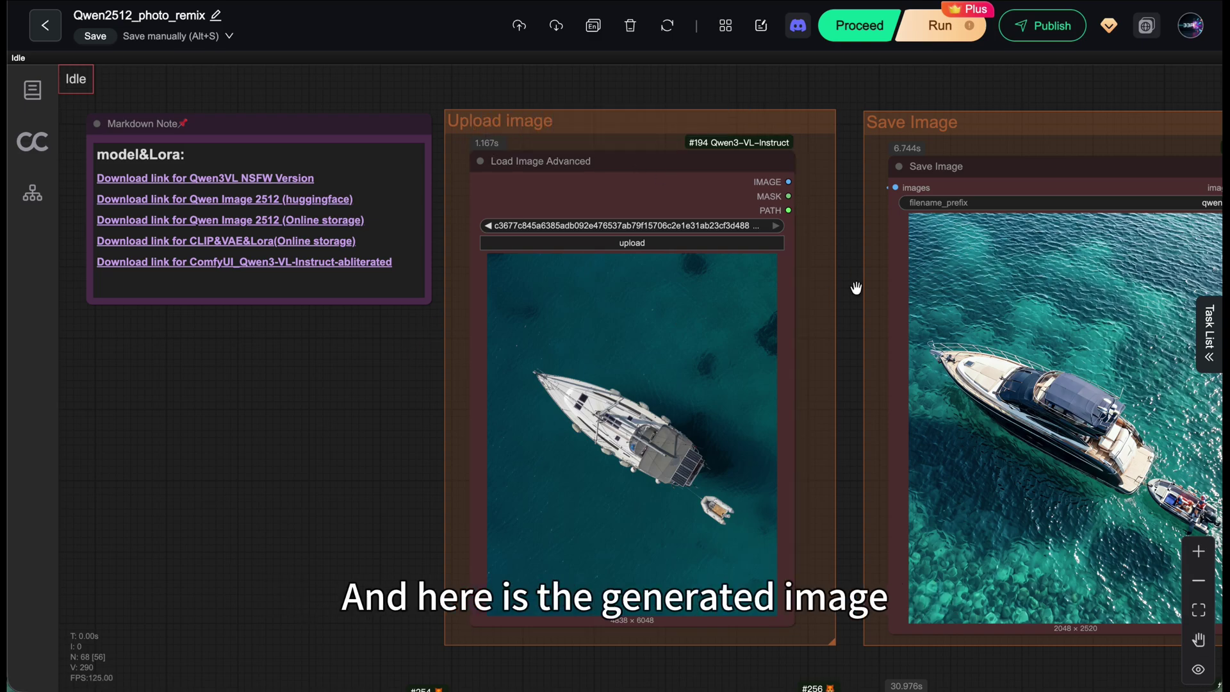
# Review the workflow's upload and save image groups and the Qwen3 VQA prompt reverse-engineering group
pyautogui.moveTo(854, 286); pyautogui.dragTo(403, 262)
pyautogui.click(518, 163)
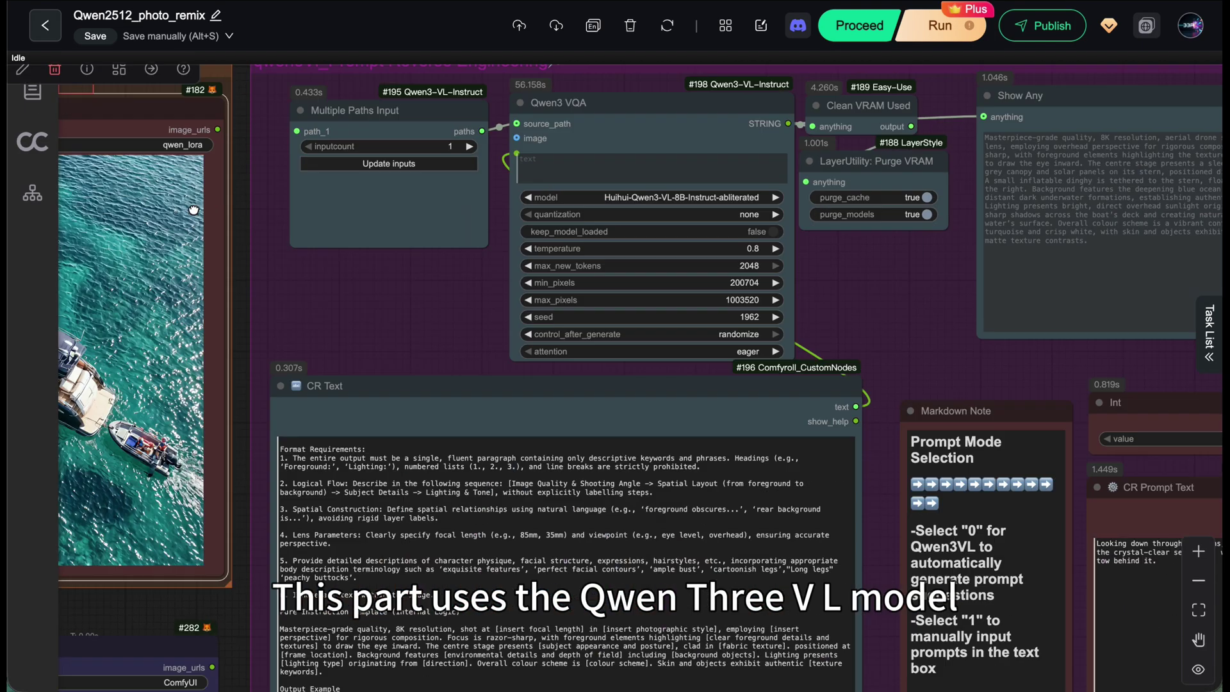
# Review the Qwen3 VQA node, its generated prompt in Show Any, and the prompt mode selection nodes
pyautogui.scroll(-2, 433, 308)
pyautogui.moveTo(758, 351); pyautogui.dragTo(705, 329)
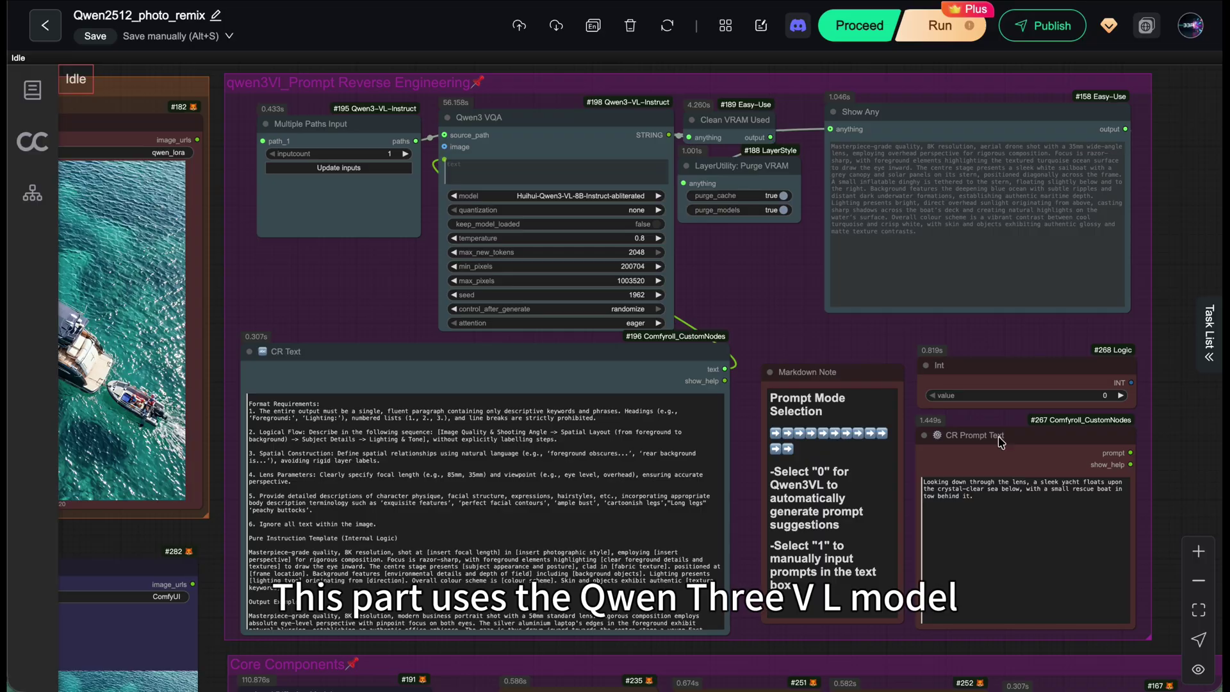
pyautogui.click(479, 120)
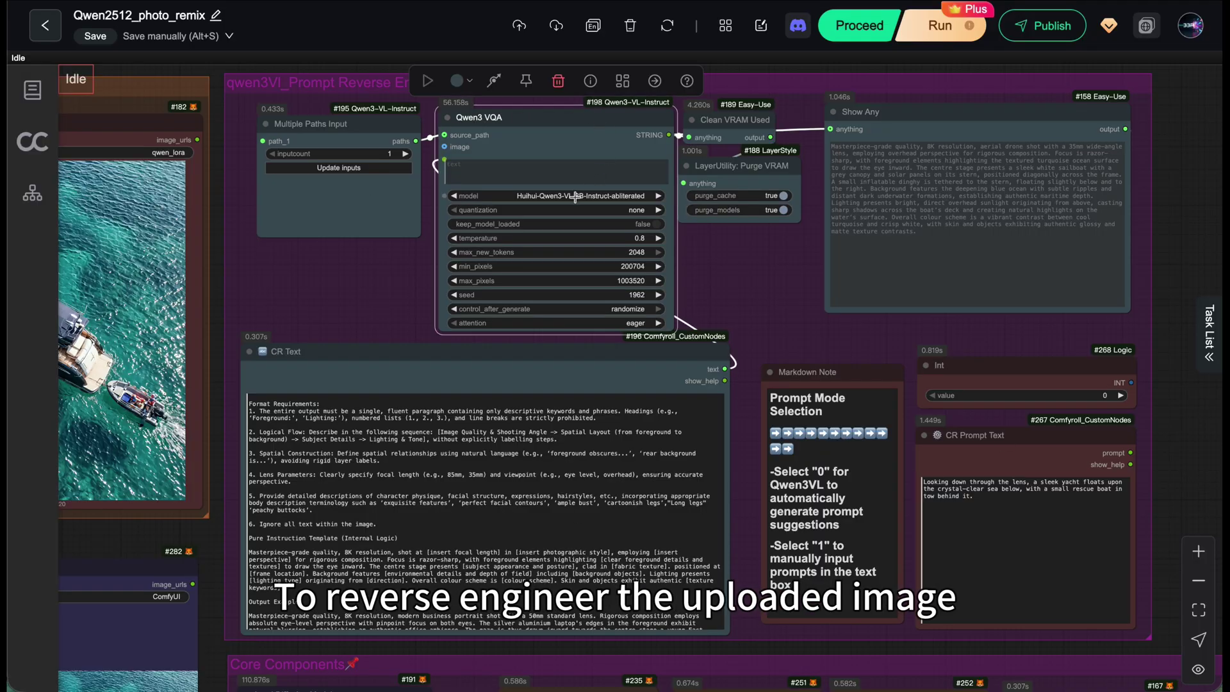
pyautogui.scroll(5, 653, 421)
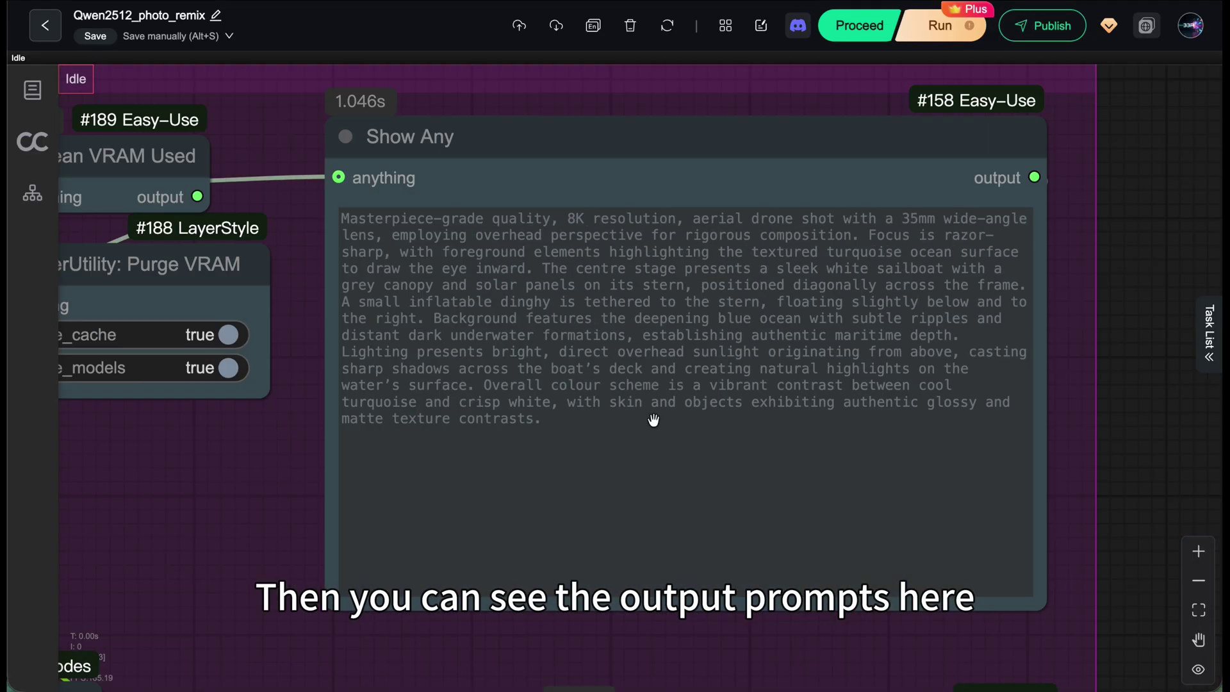
pyautogui.moveTo(350, 219); pyautogui.dragTo(618, 432)
pyautogui.click(626, 439)
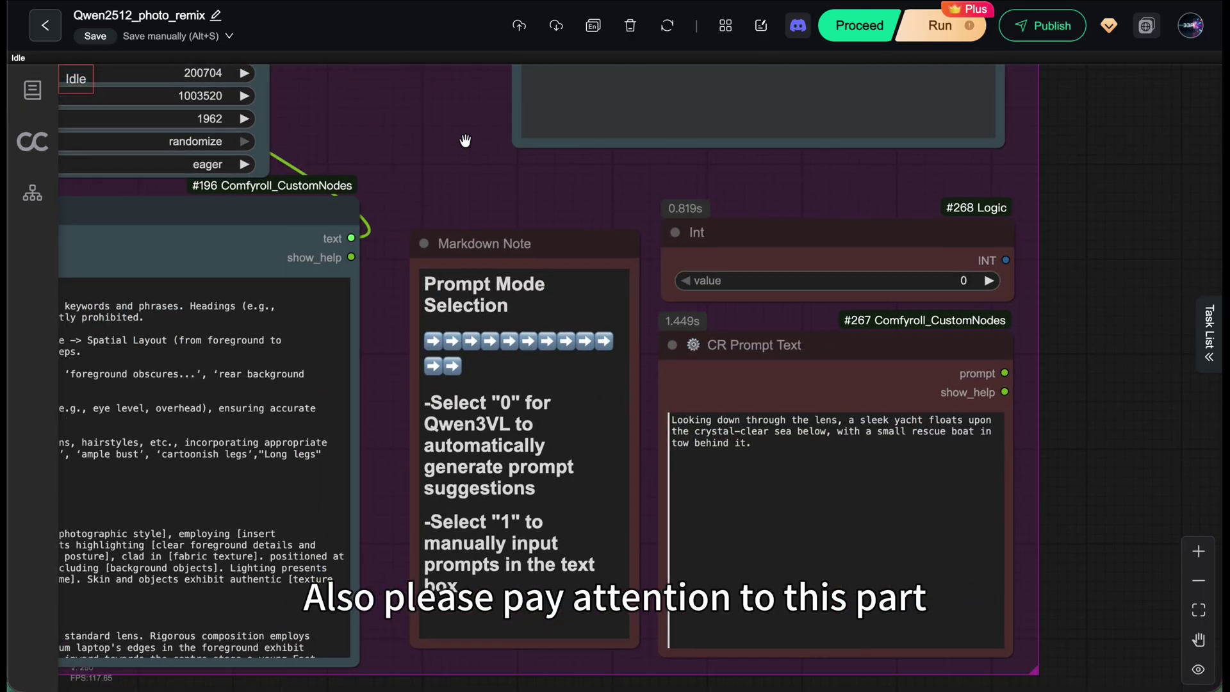
pyautogui.click(871, 235)
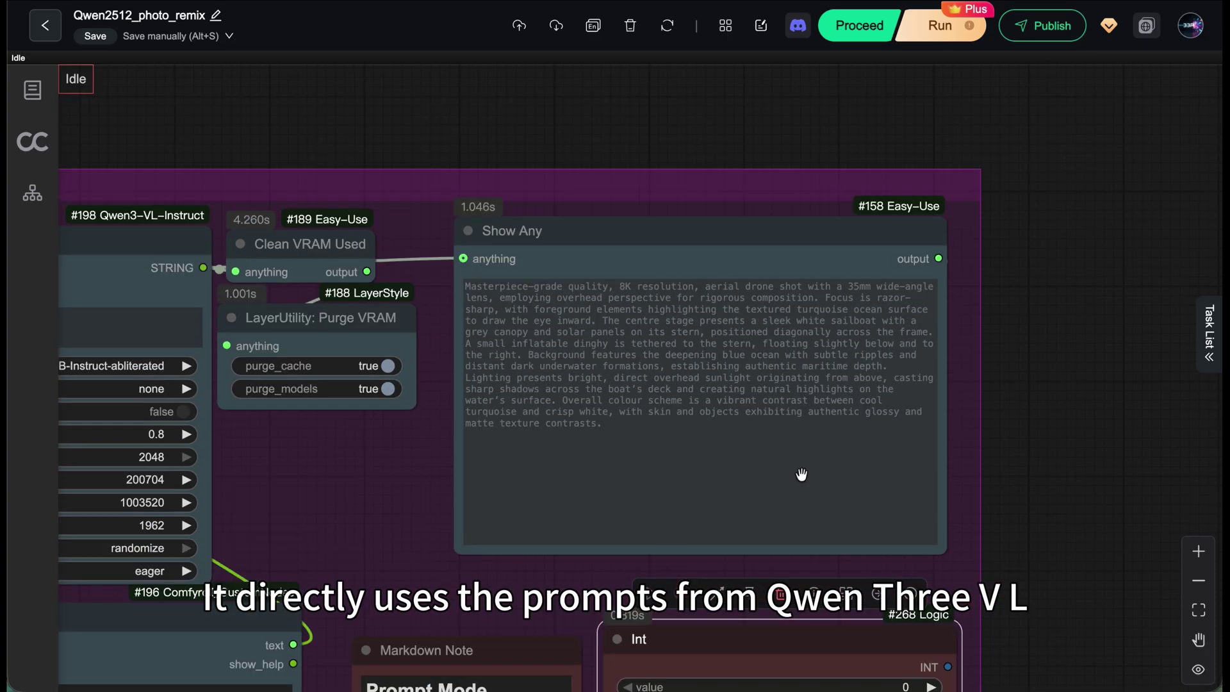
# Copy the generated prompt from Show Any and paste it over the existing text in CR Prompt Text
pyautogui.moveTo(802, 475); pyautogui.dragTo(459, 279)
pyautogui.hotkey('ctrl', 'c')
pyautogui.moveTo(653, 506); pyautogui.dragTo(613, 339)
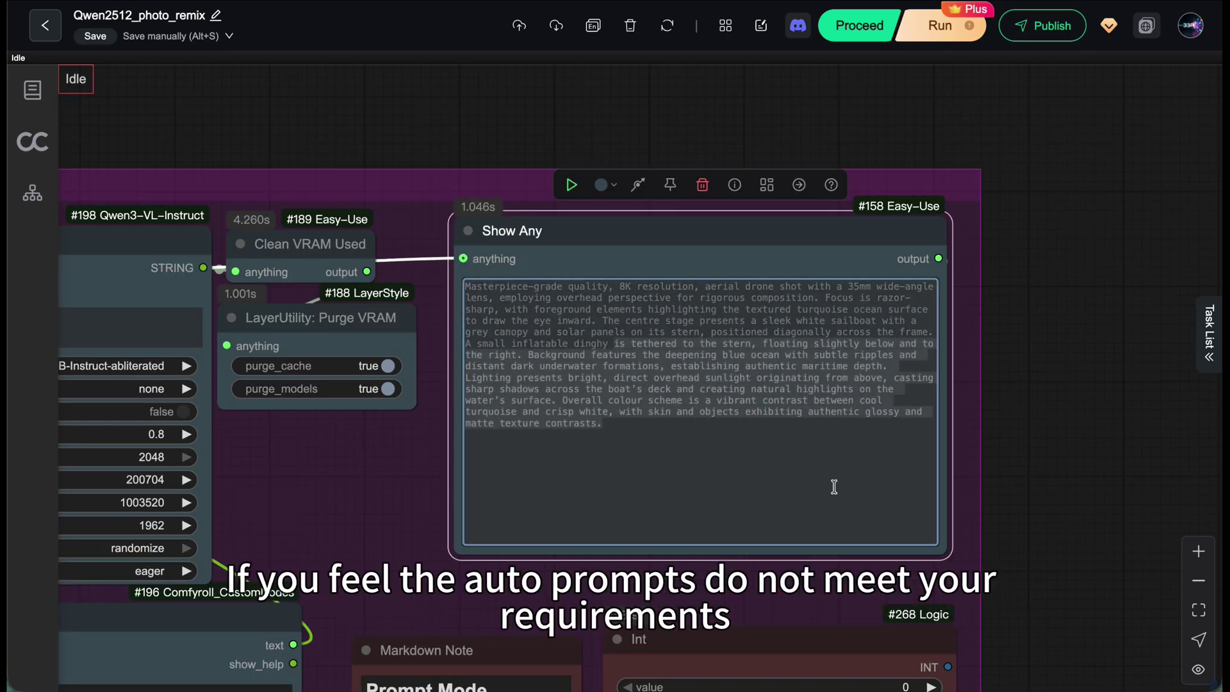
pyautogui.click(835, 487)
pyautogui.moveTo(821, 573); pyautogui.dragTo(763, 169)
pyautogui.scroll(-1, 692, 412)
pyautogui.click(692, 412)
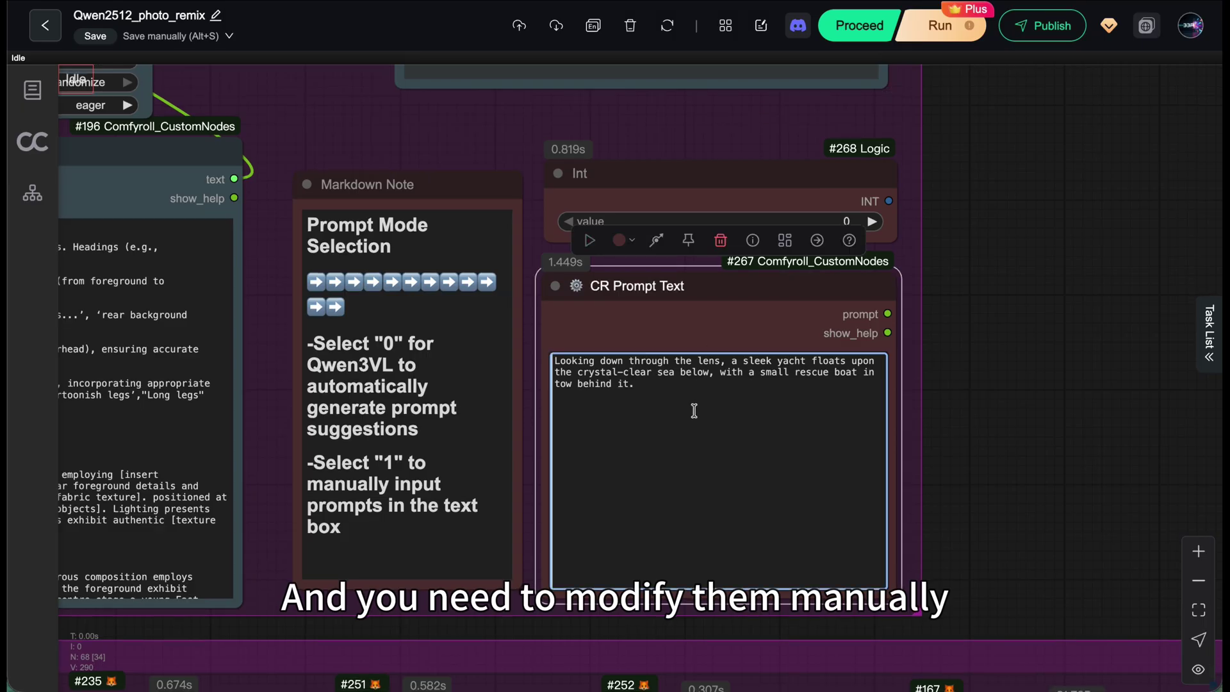
pyautogui.hotkey('ctrl', 'a')
pyautogui.hotkey('ctrl', 'v')
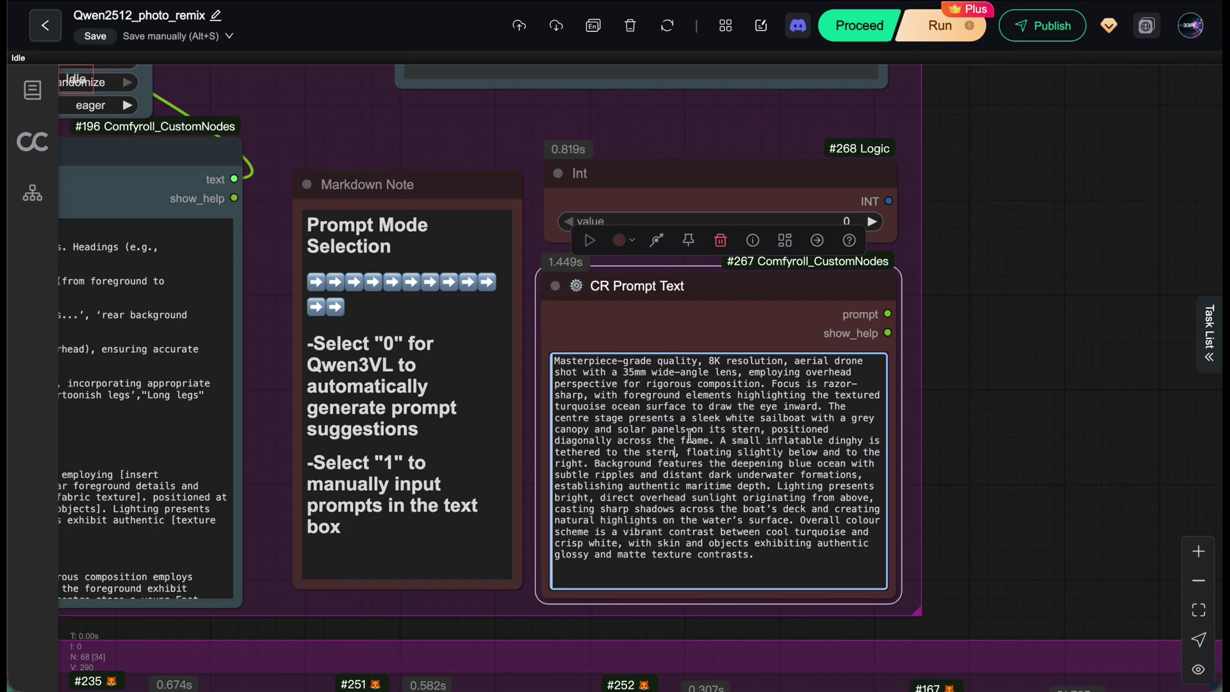
# Set the prompt mode Int node's value to 1 for manually entered prompts
pyautogui.click(762, 128)
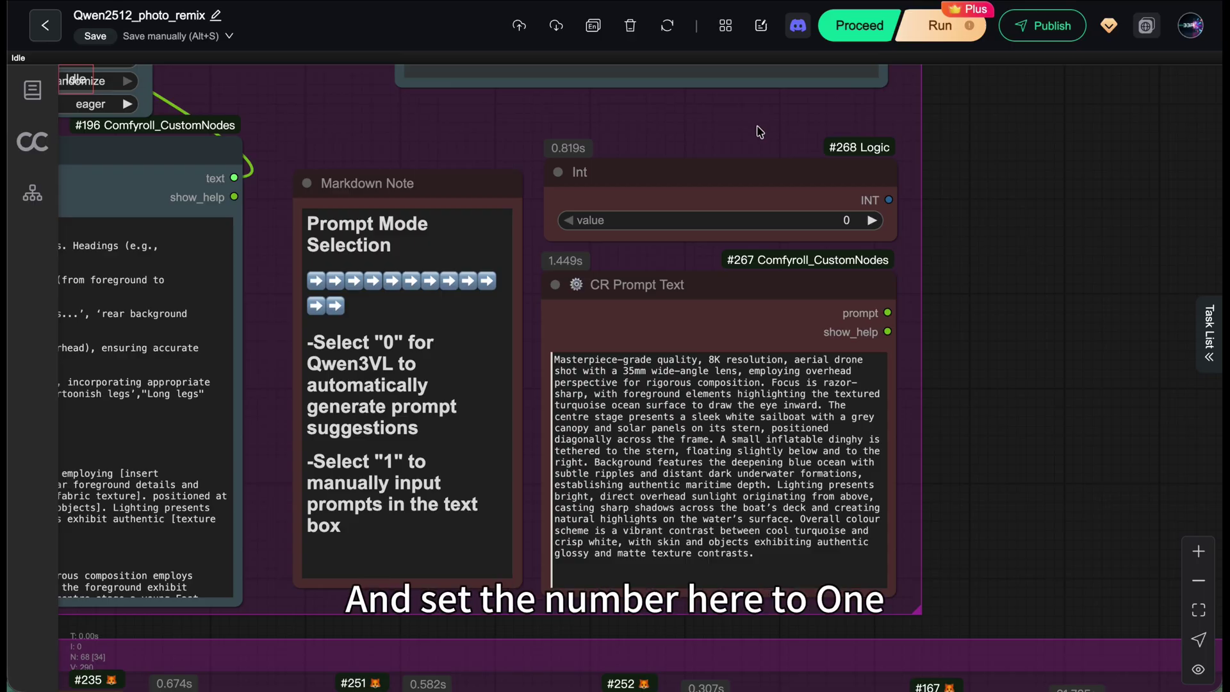
pyautogui.click(854, 218)
pyautogui.write('1')
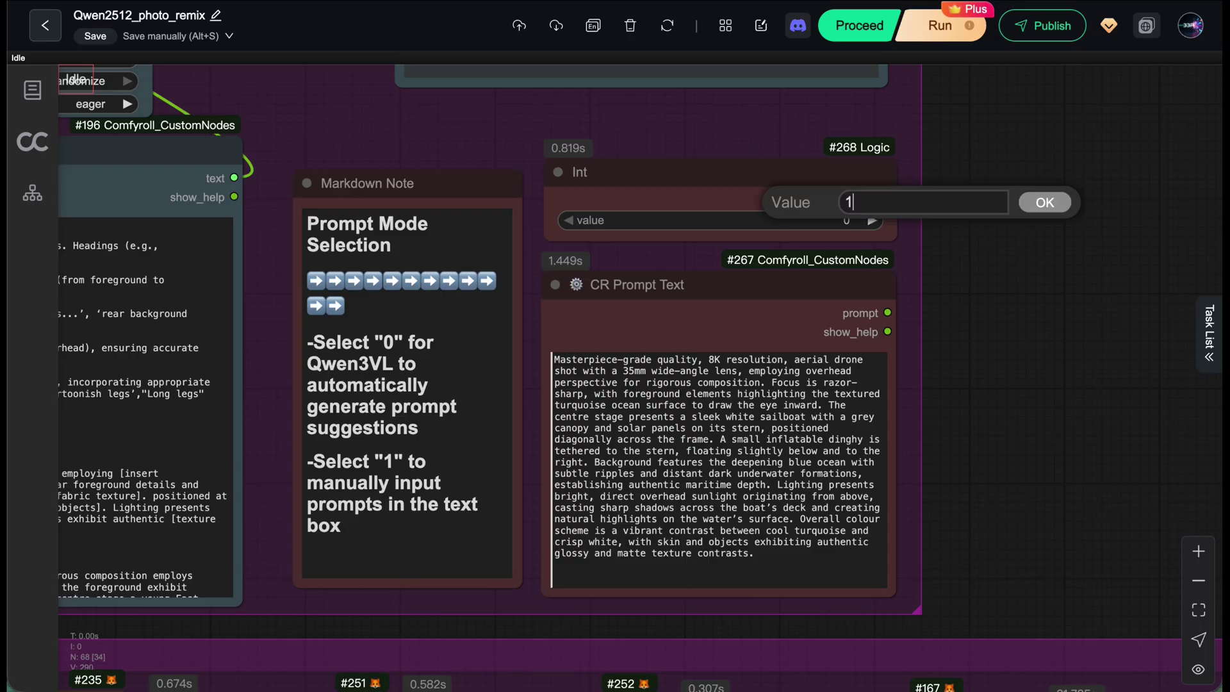
pyautogui.press('Return')
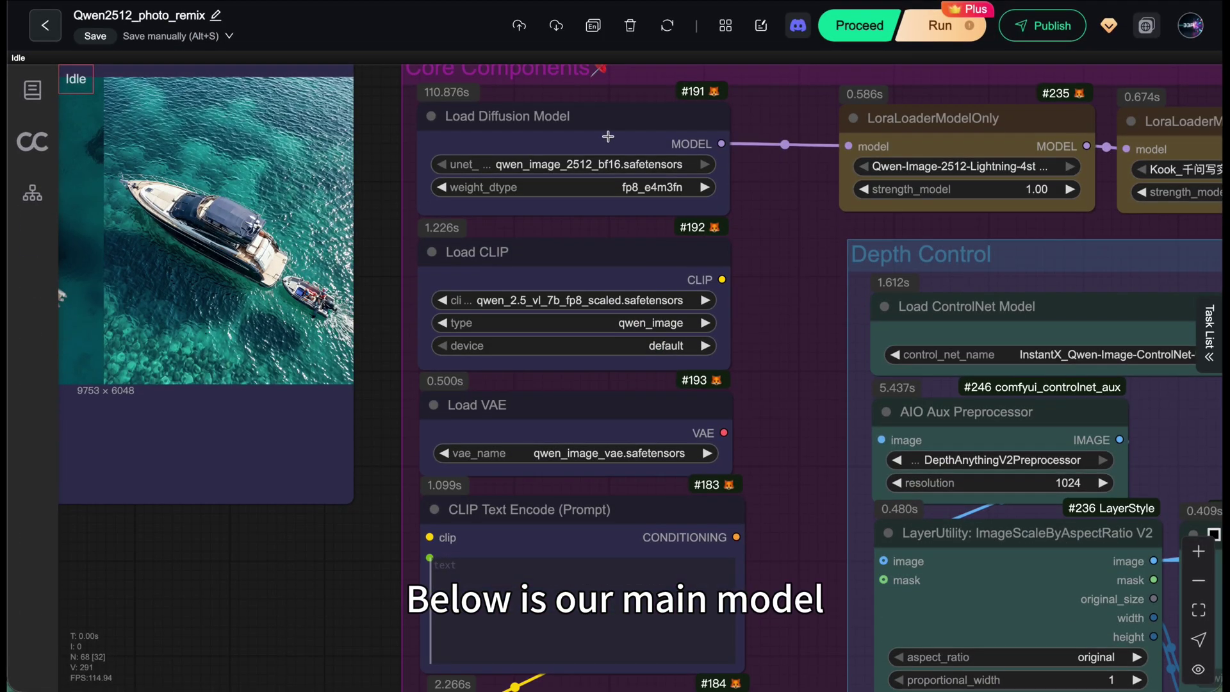
# Set weight_dtype to default in the Load Diffusion Model node
pyautogui.click(608, 136)
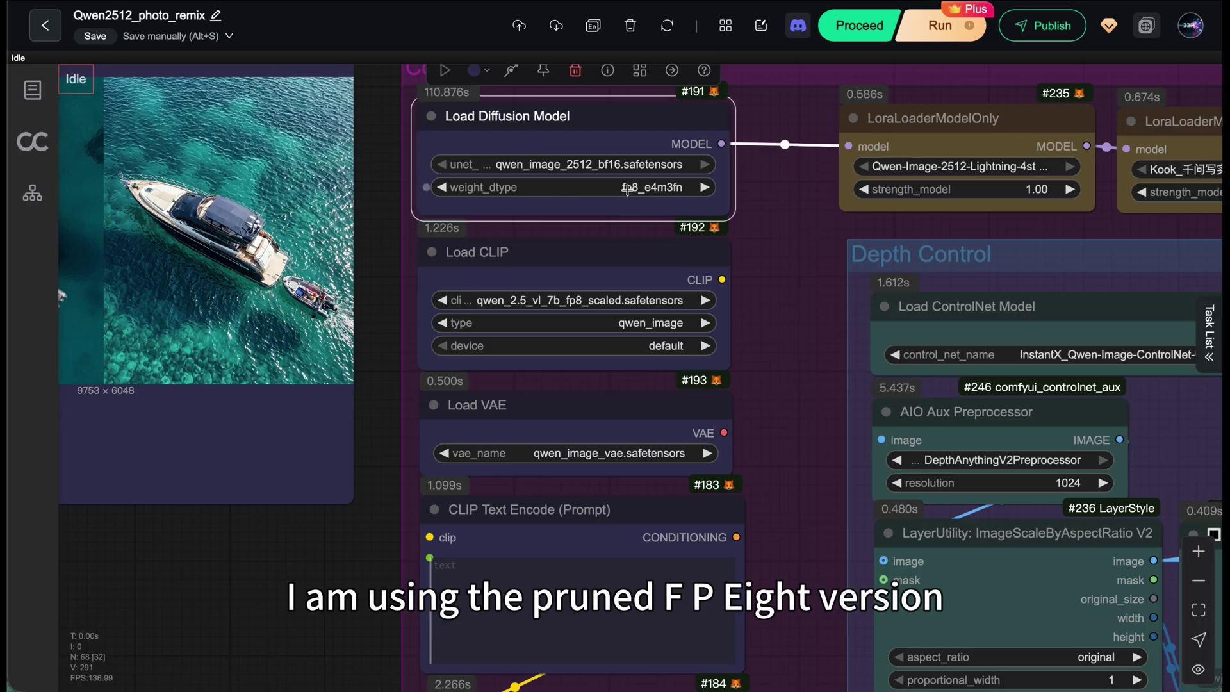
pyautogui.click(629, 187)
pyautogui.click(638, 190)
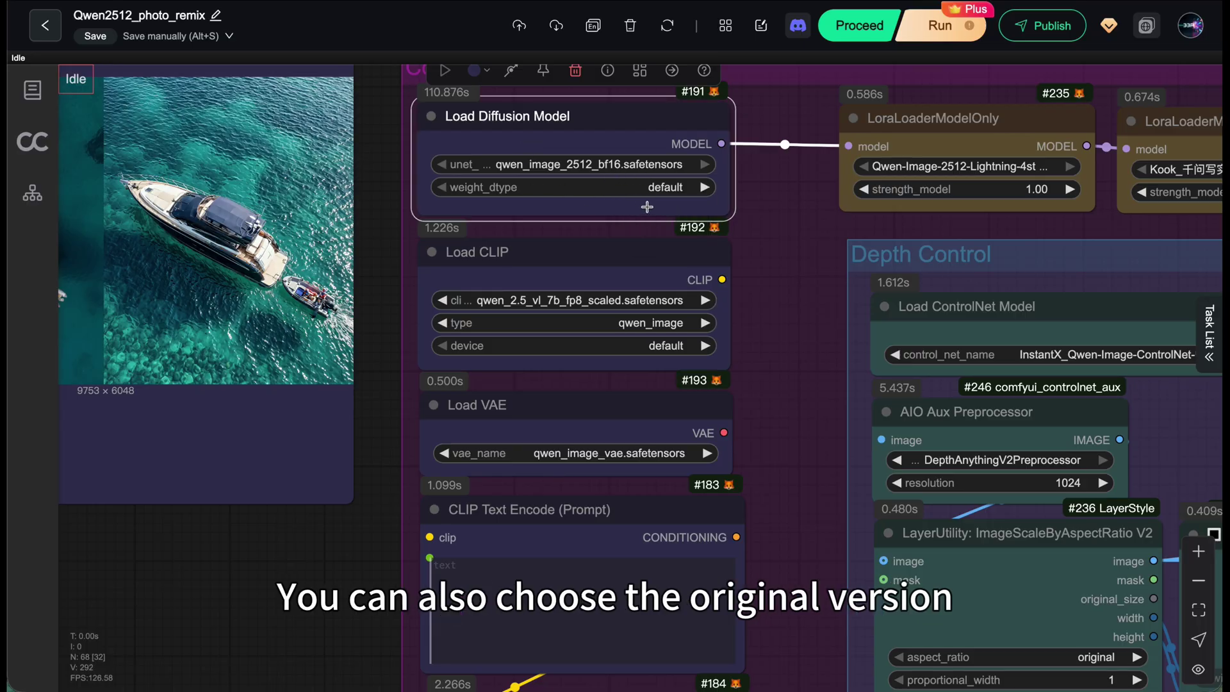
# Inspect the chained LoraLoaderModelOnly nodes, starting with the Qwen-Image-2512-Lightning acceleration LoRA
pyautogui.moveTo(737, 301); pyautogui.dragTo(105, 387)
pyautogui.click(304, 204)
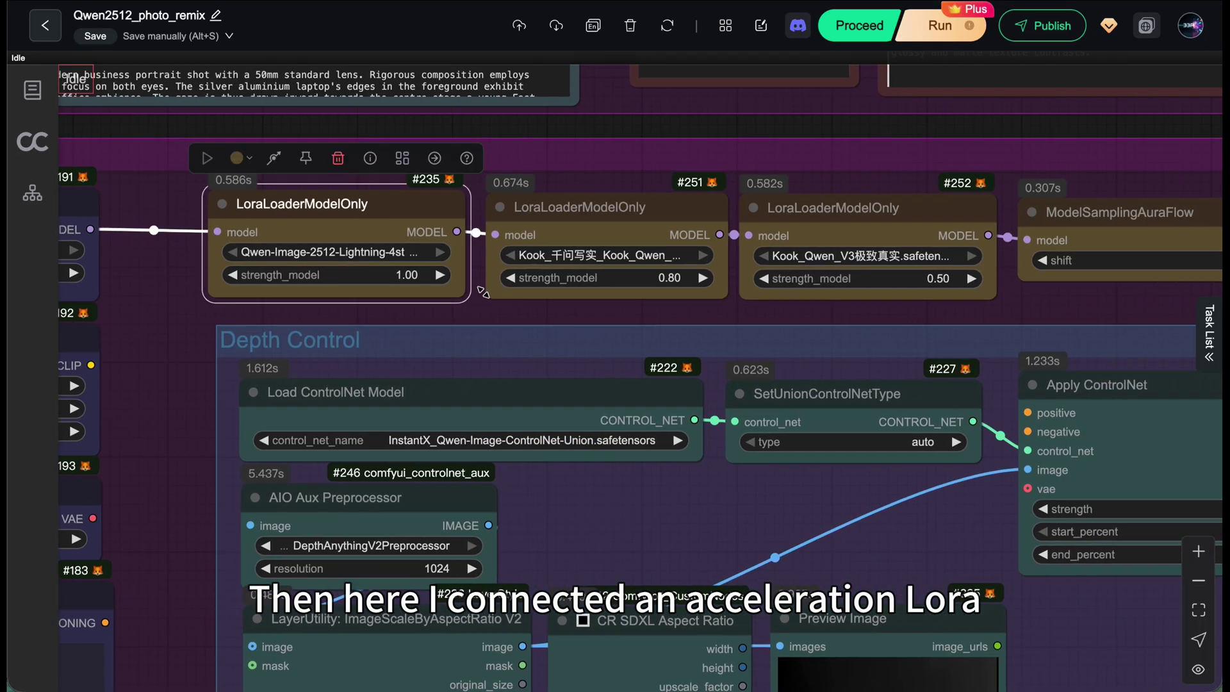
pyautogui.hscroll(4, 576, 212)
pyautogui.click(584, 204)
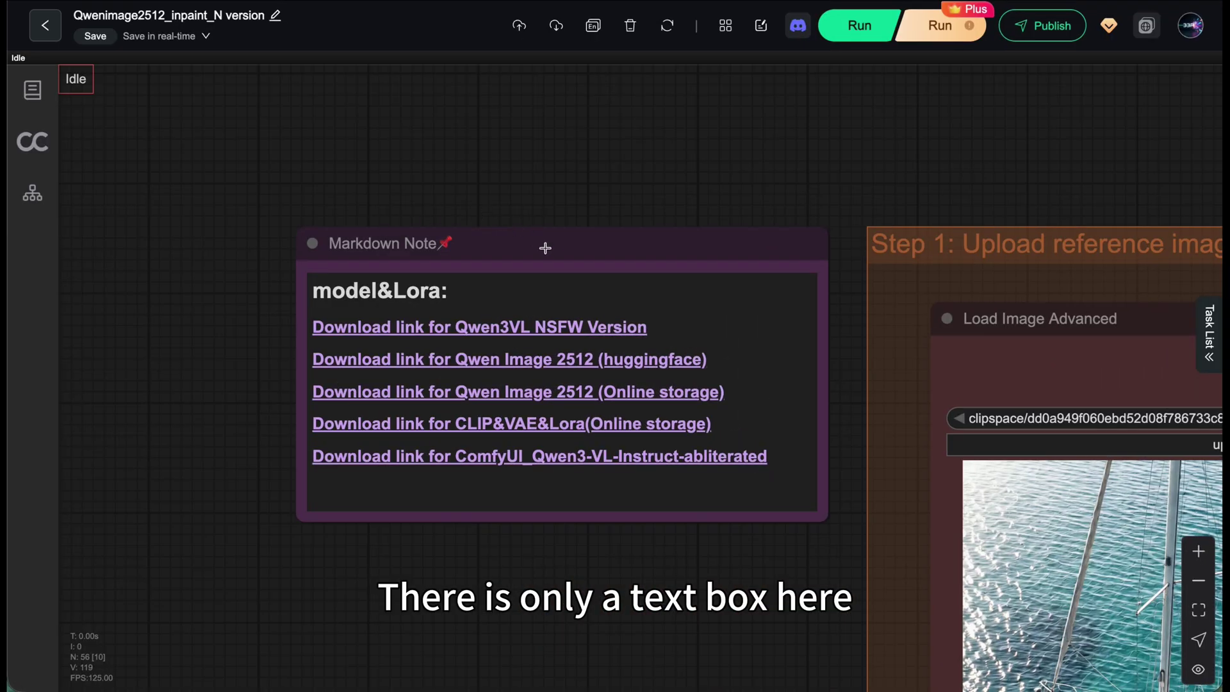
# Check the model and LoRA download links in the Markdown Note of the Qwenimage2512_inpaint_N version workflow
pyautogui.click(609, 361)
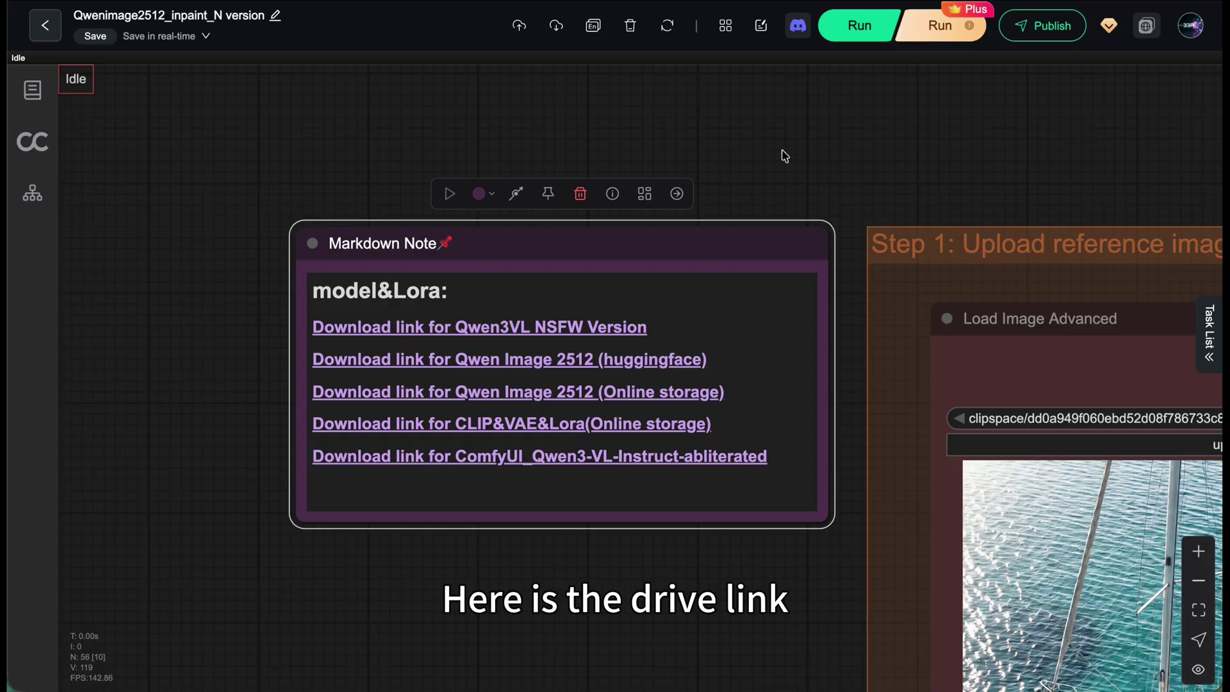
pyautogui.scroll(-5, 846, 205)
pyautogui.moveTo(760, 546); pyautogui.dragTo(8, 45)
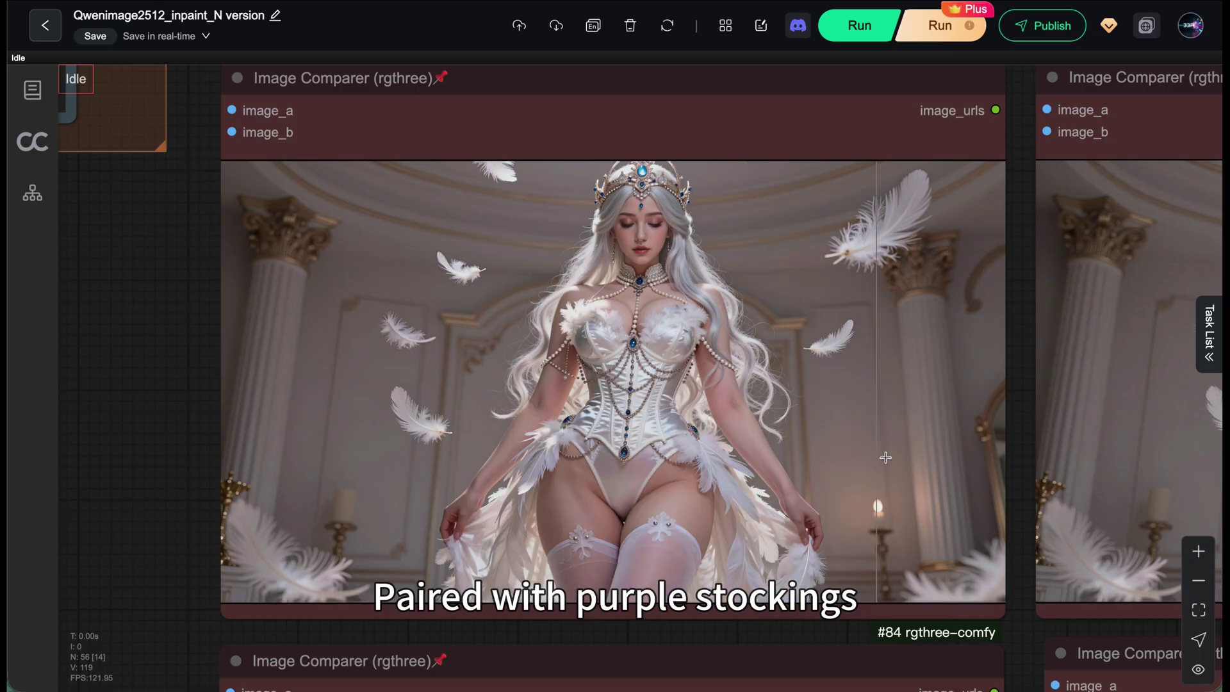
# Compare the white feathered outfit with the inpainted black gown and purple stockings, checking accessories, fabric and skin details
pyautogui.scroll(8, 611, 321)
pyautogui.scroll(-3, 608, 323)
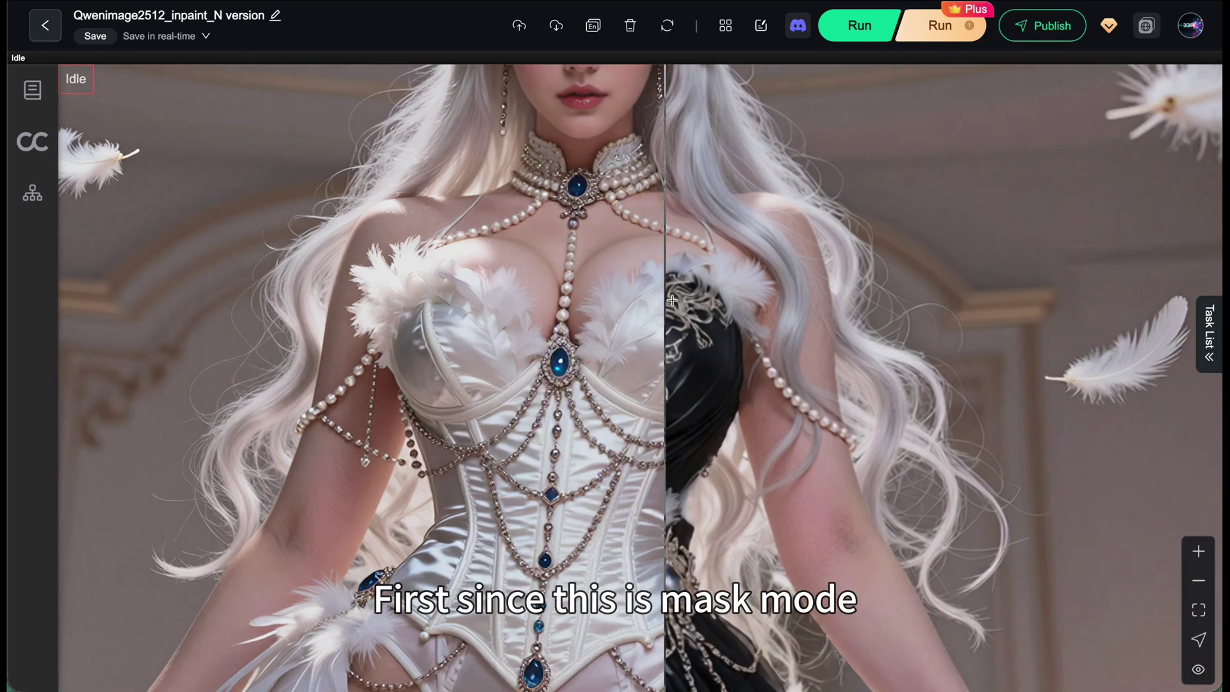
pyautogui.scroll(-4, 348, 314)
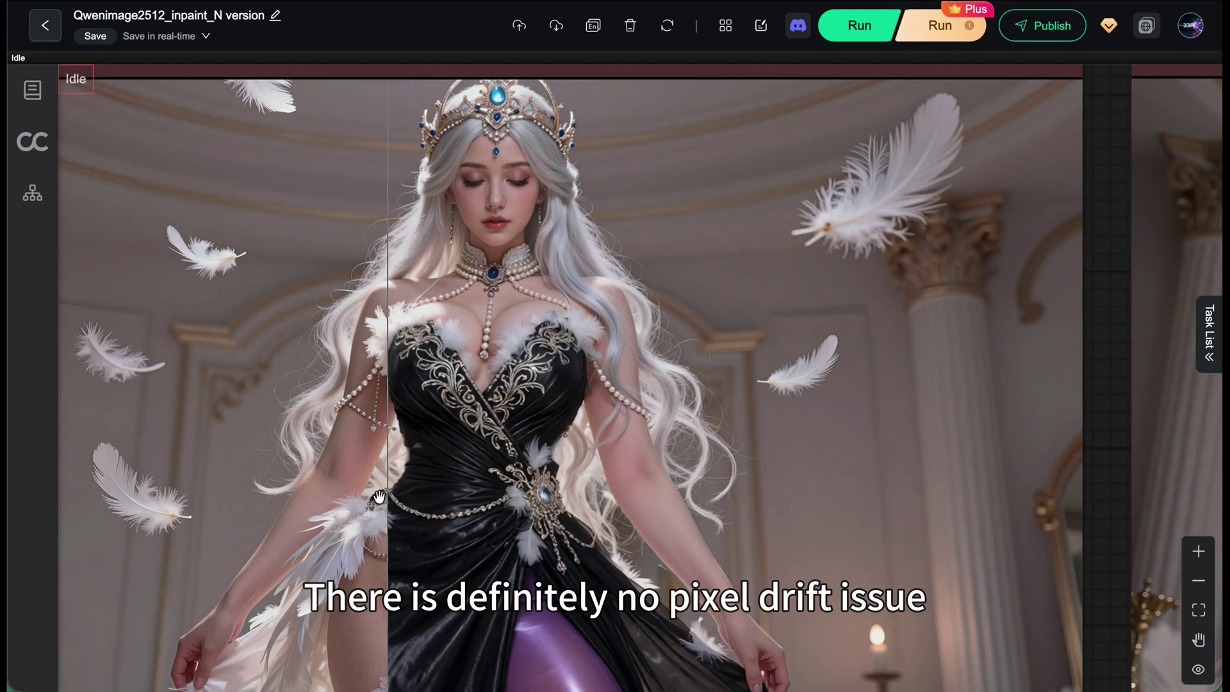
pyautogui.scroll(3, 440, 461)
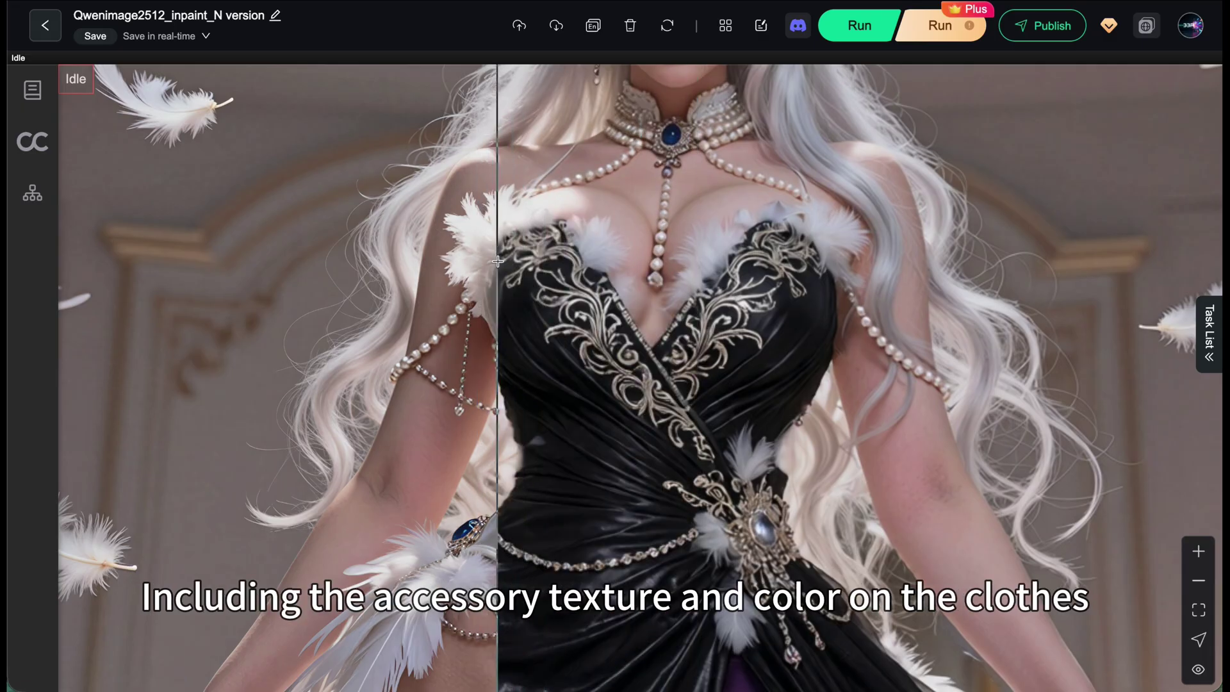
pyautogui.scroll(-3, 498, 260)
pyautogui.scroll(3, 410, 385)
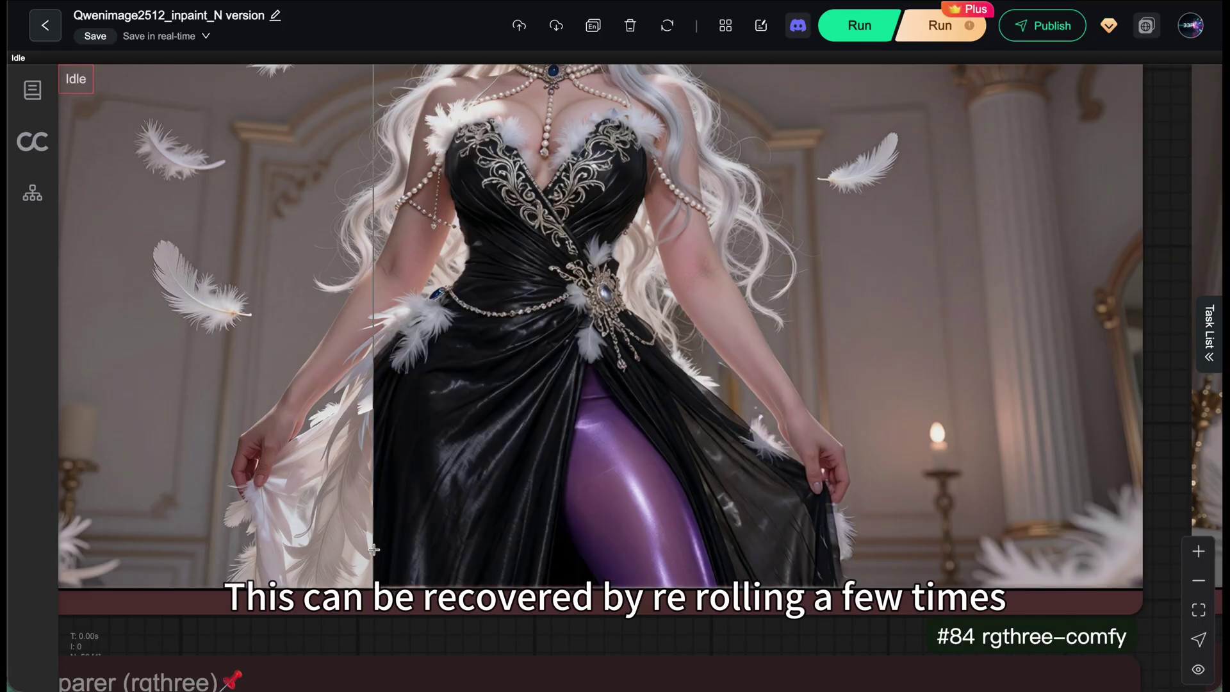
pyautogui.scroll(-3, 354, 460)
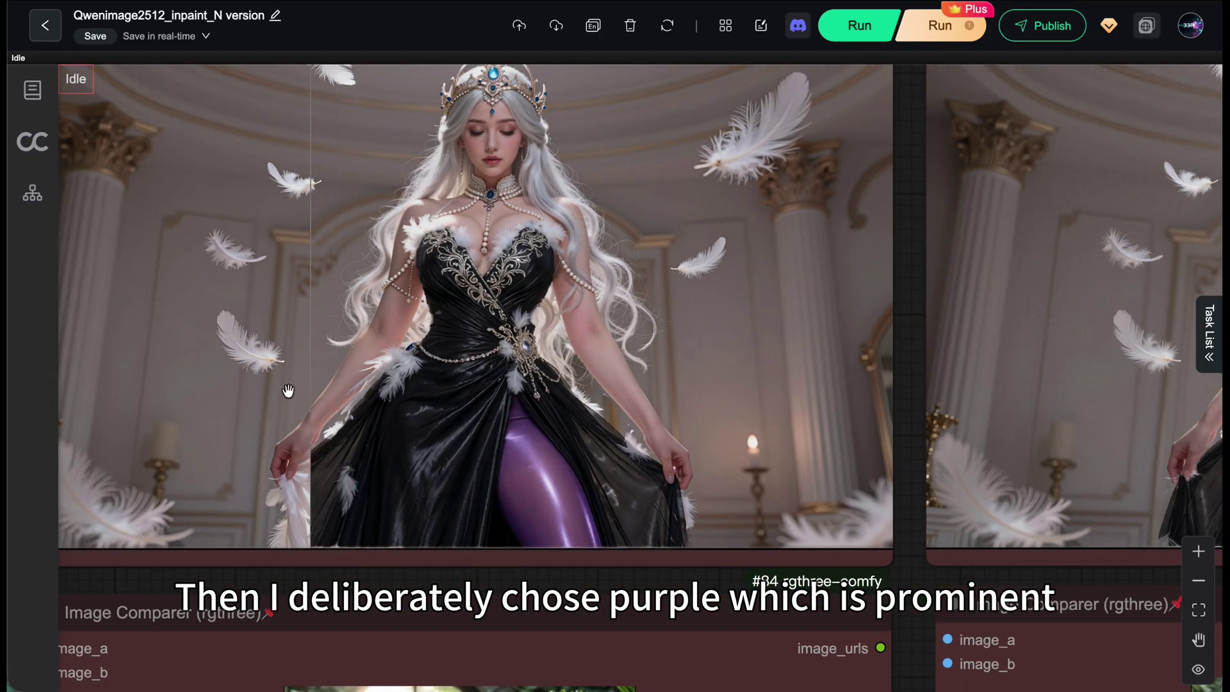
pyautogui.moveTo(289, 391); pyautogui.dragTo(353, 447)
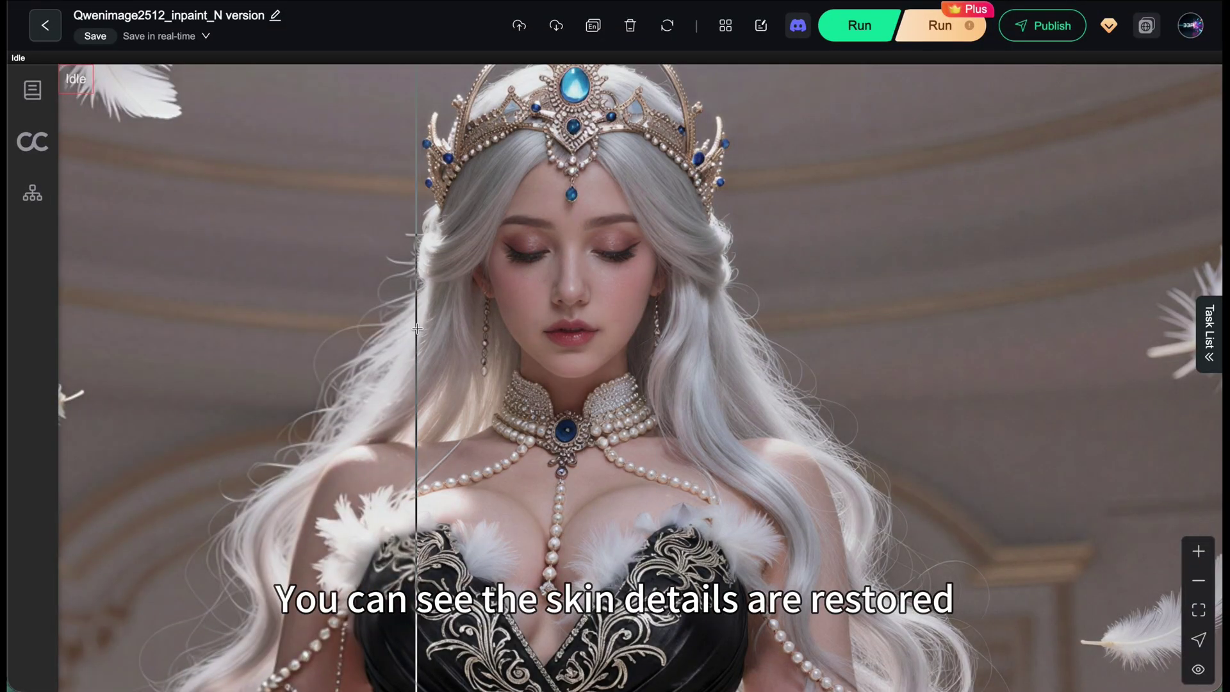
pyautogui.scroll(3, 255, 537)
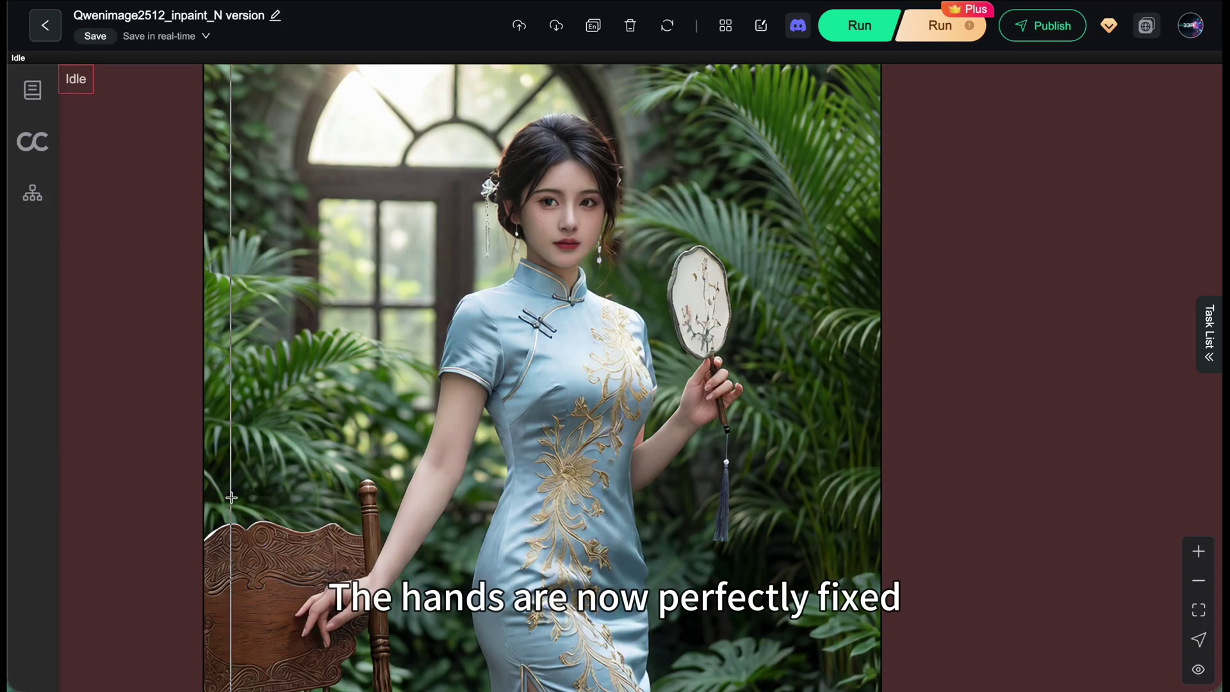
# Examine the repaired hand and the carved chair pattern in the blue cheongsam image comparison
pyautogui.scroll(5, 231, 498)
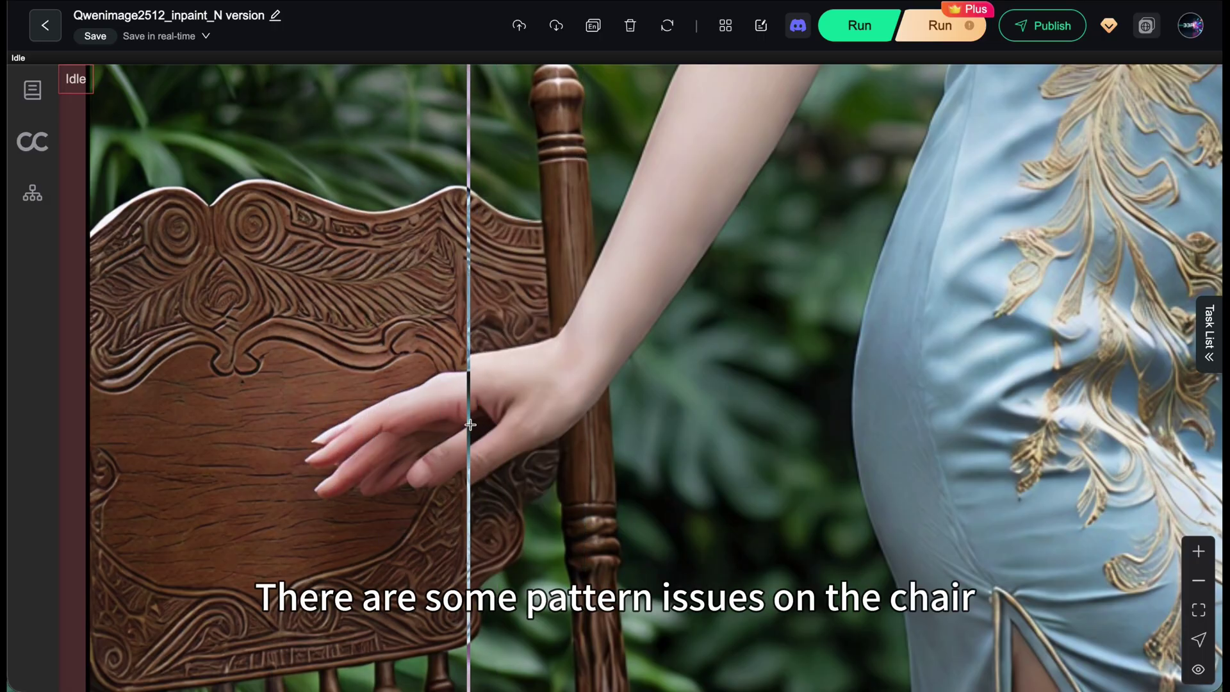
pyautogui.moveTo(967, 189); pyautogui.dragTo(545, 551)
pyautogui.moveTo(897, 128); pyautogui.dragTo(592, 501)
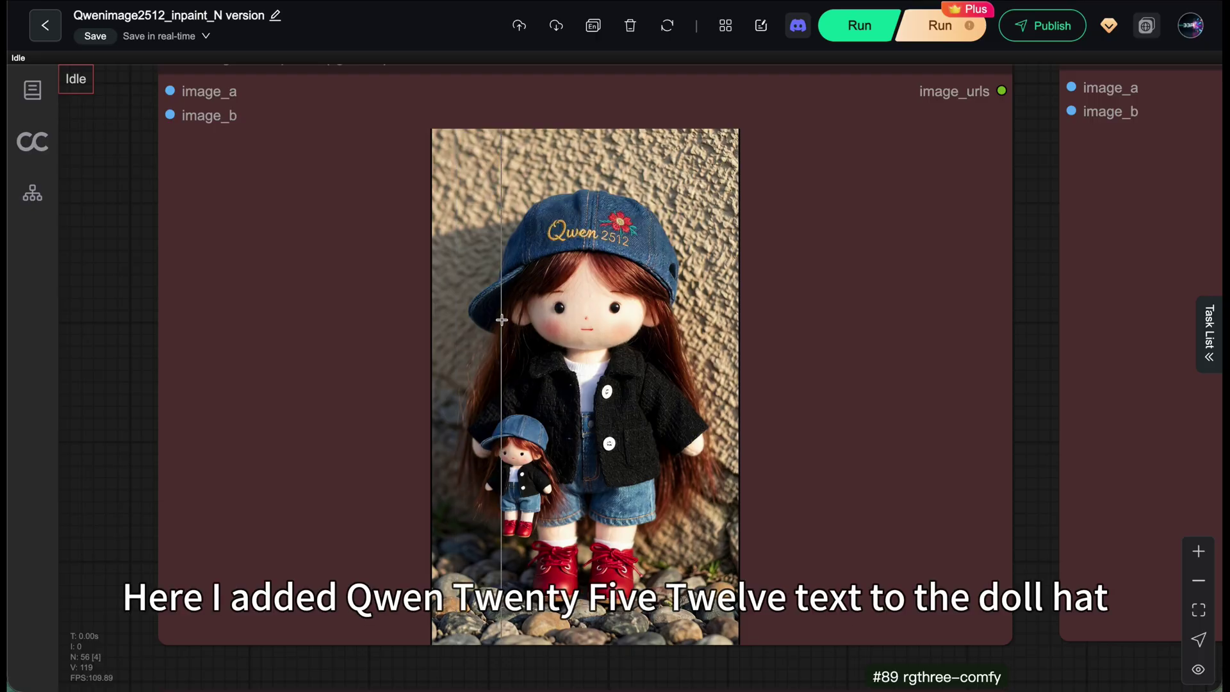
# Examine the Qwen 2512 embroidery and flower on the doll's denim hat before and after upscaling
pyautogui.scroll(11, 460, 309)
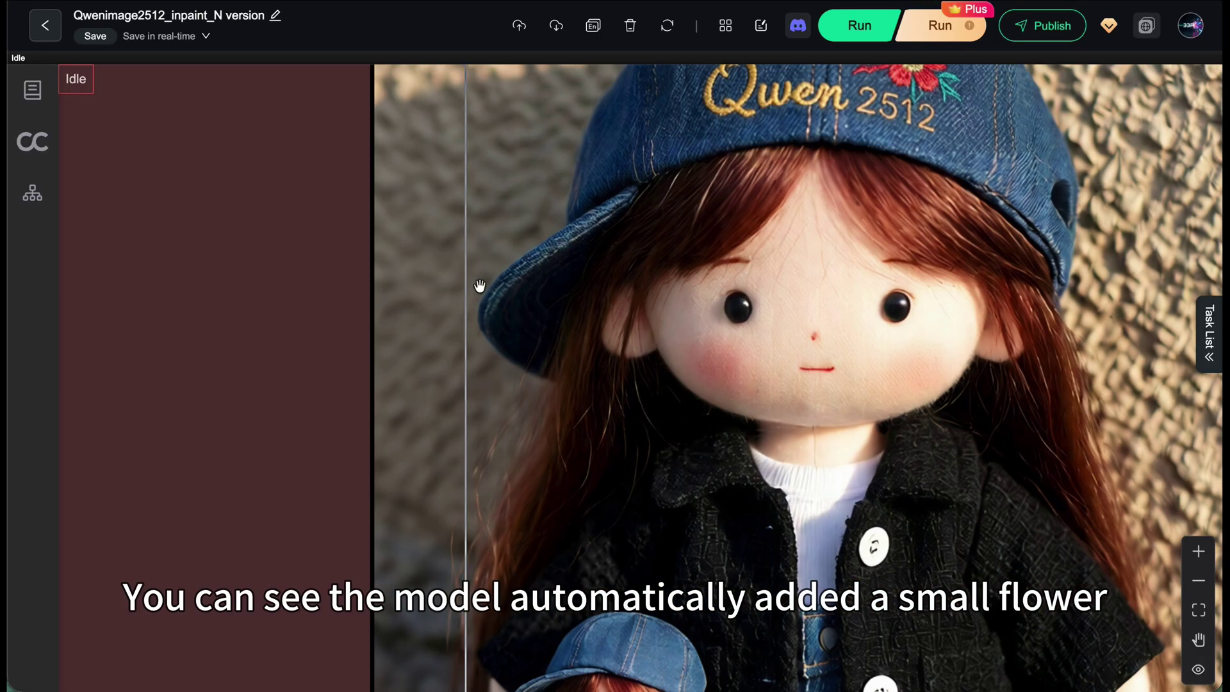
pyautogui.moveTo(475, 283); pyautogui.dragTo(211, 415)
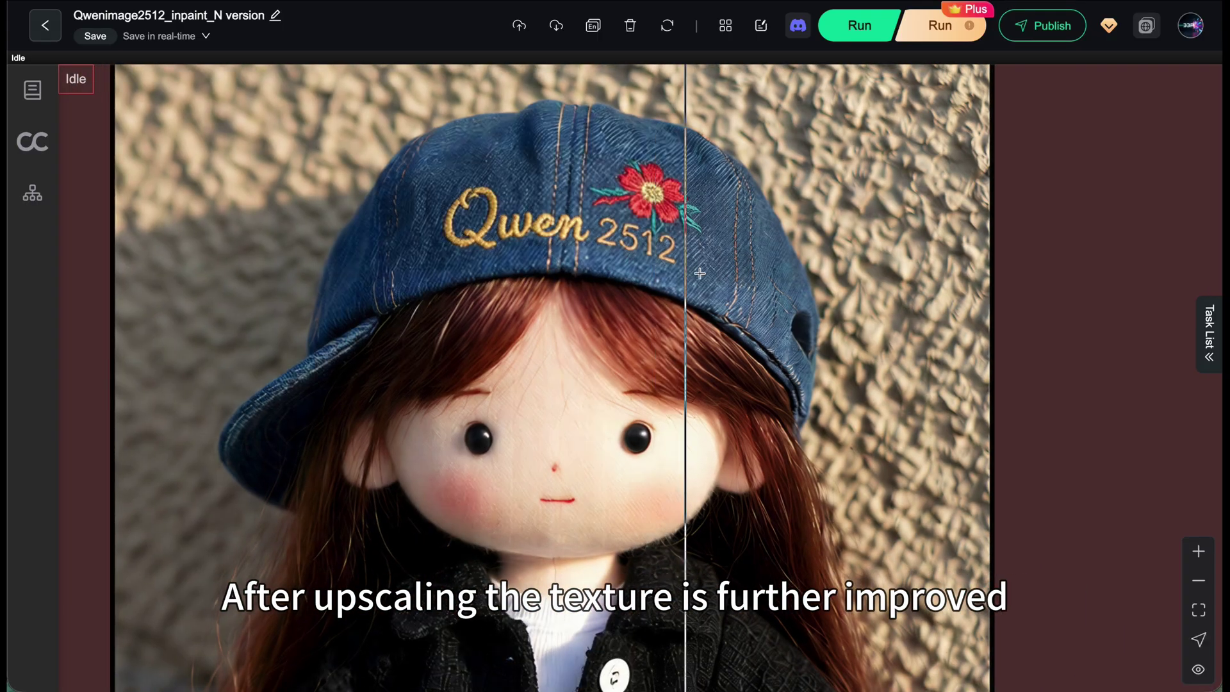
pyautogui.scroll(5, 330, 285)
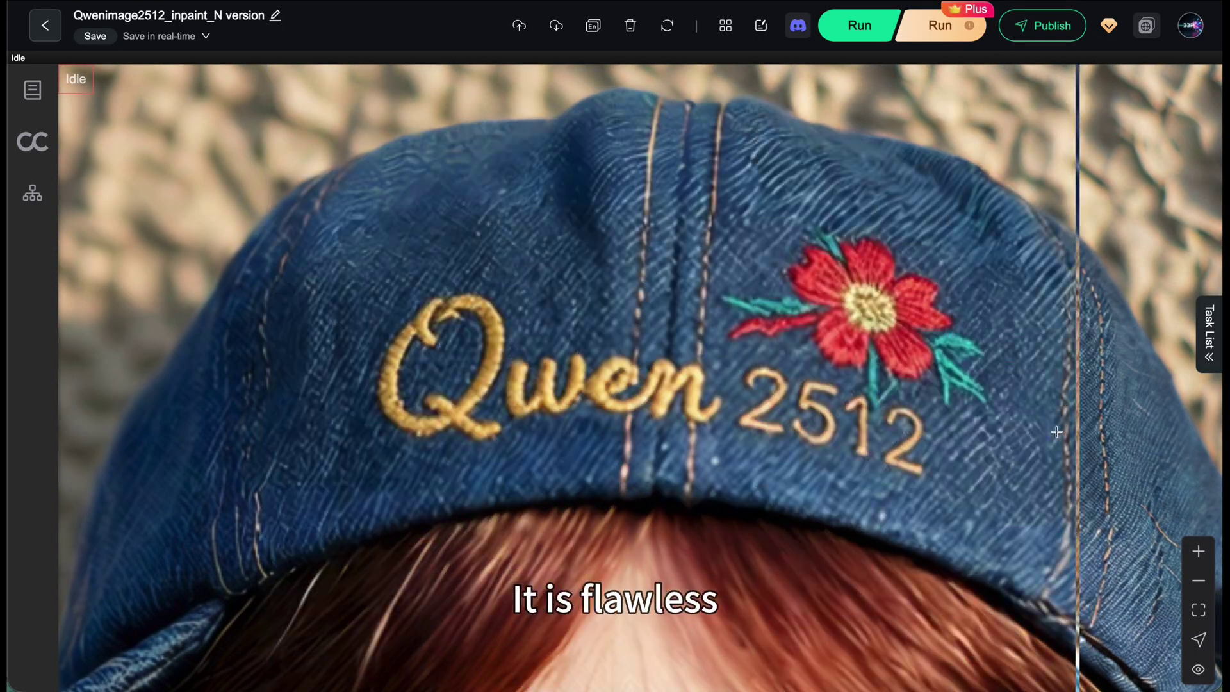
pyautogui.scroll(-5, 651, 272)
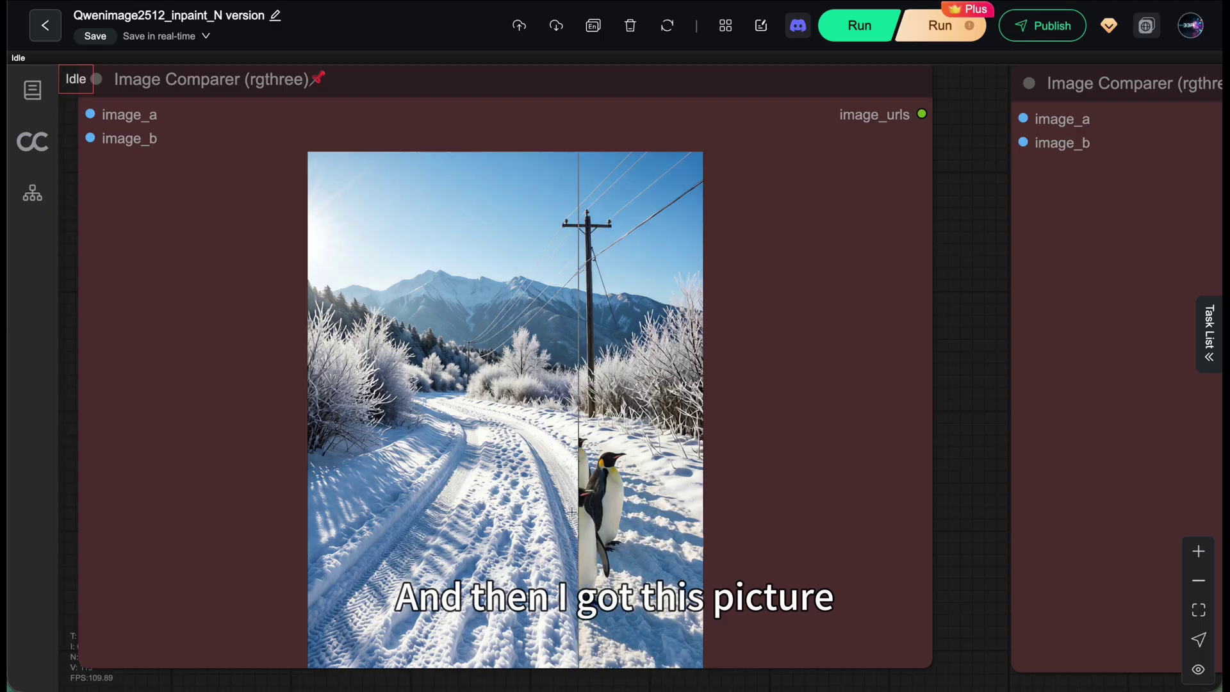
# Compare the original snowy road photo with the inpainted versions containing penguins
pyautogui.moveTo(1060, 331); pyautogui.dragTo(192, 280)
pyautogui.scroll(9, 500, 314)
pyautogui.moveTo(503, 462); pyautogui.dragTo(408, 209)
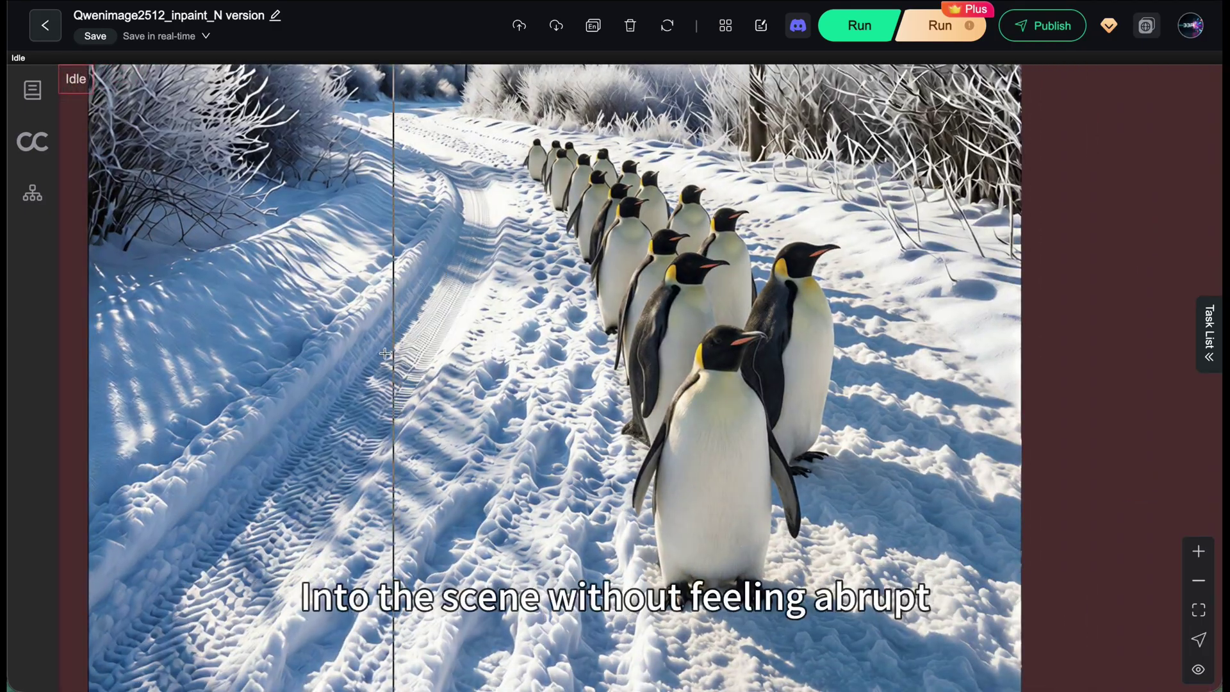
pyautogui.scroll(-6, 319, 384)
pyautogui.moveTo(298, 269); pyautogui.dragTo(998, 368)
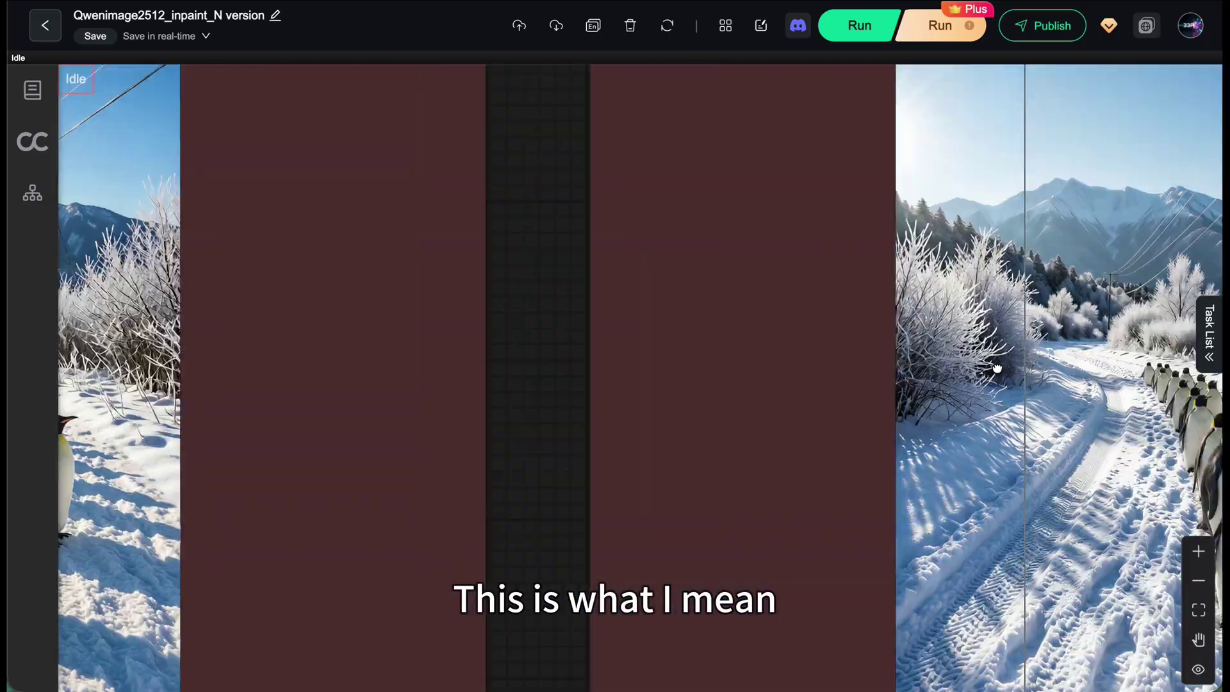
pyautogui.moveTo(773, 346); pyautogui.dragTo(825, 377)
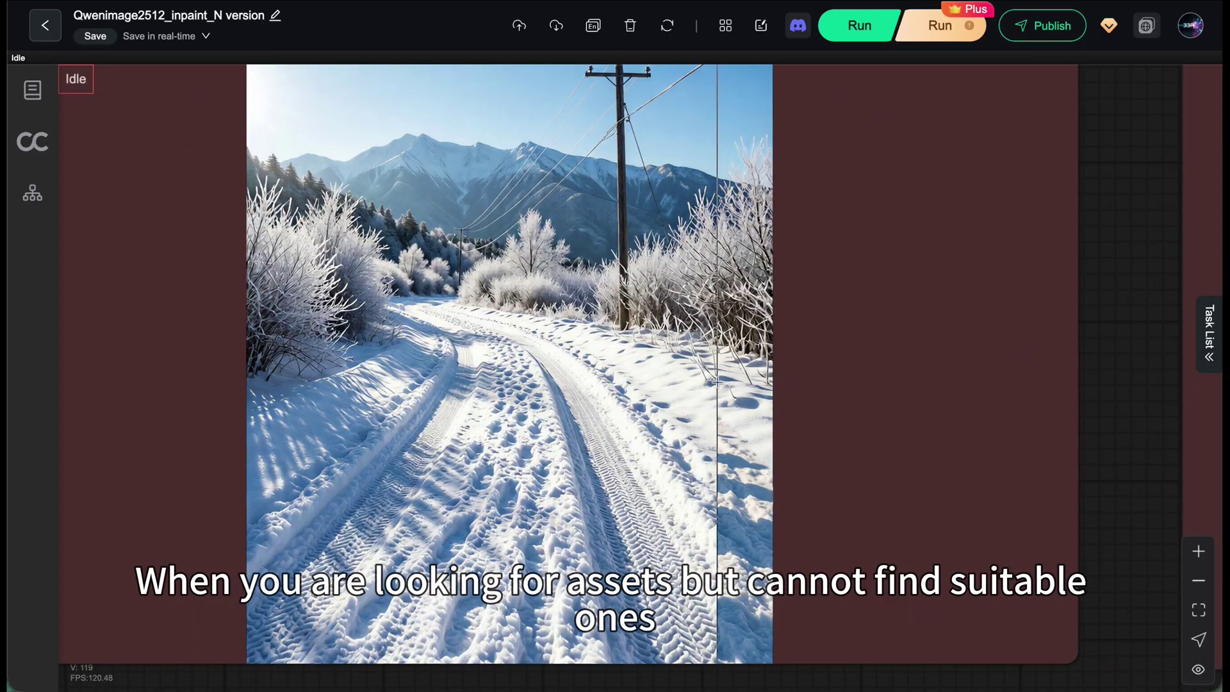
# Compare the sailboat's original dinghy with the inpainted yellow rubber duck, checking the surrounding water and ship body
pyautogui.scroll(6, 532, 448)
pyautogui.scroll(2, 552, 457)
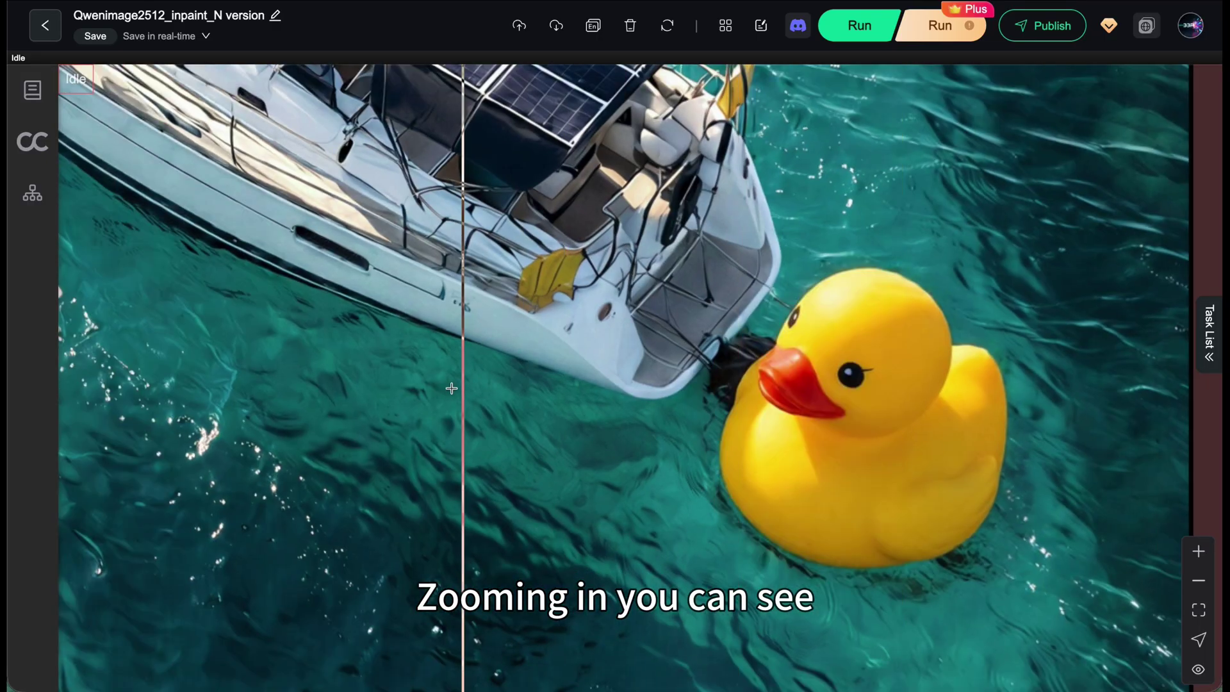
pyautogui.scroll(-1, 221, 378)
pyautogui.moveTo(332, 420); pyautogui.dragTo(346, 375)
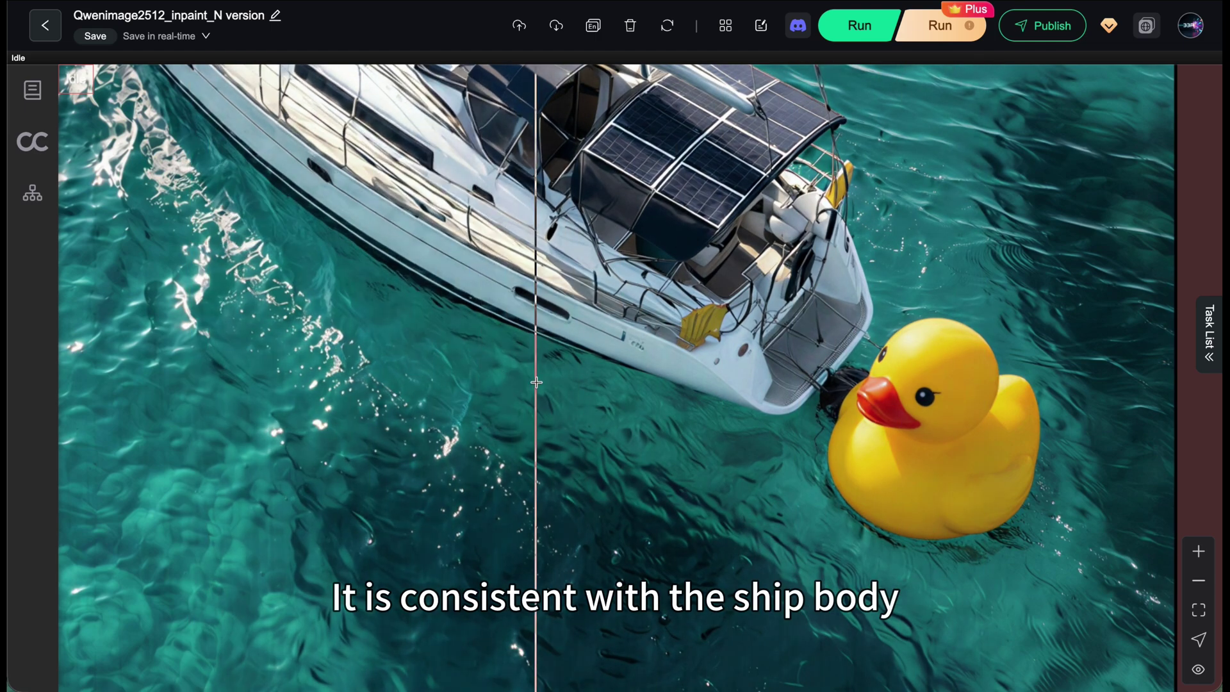
# Examine the rubber duck's highlights and its blend with the scene lighting, plus the yacht's details, in the zoomed sailboat image comparison
pyautogui.moveTo(872, 471); pyautogui.dragTo(729, 453)
pyautogui.scroll(7, 795, 412)
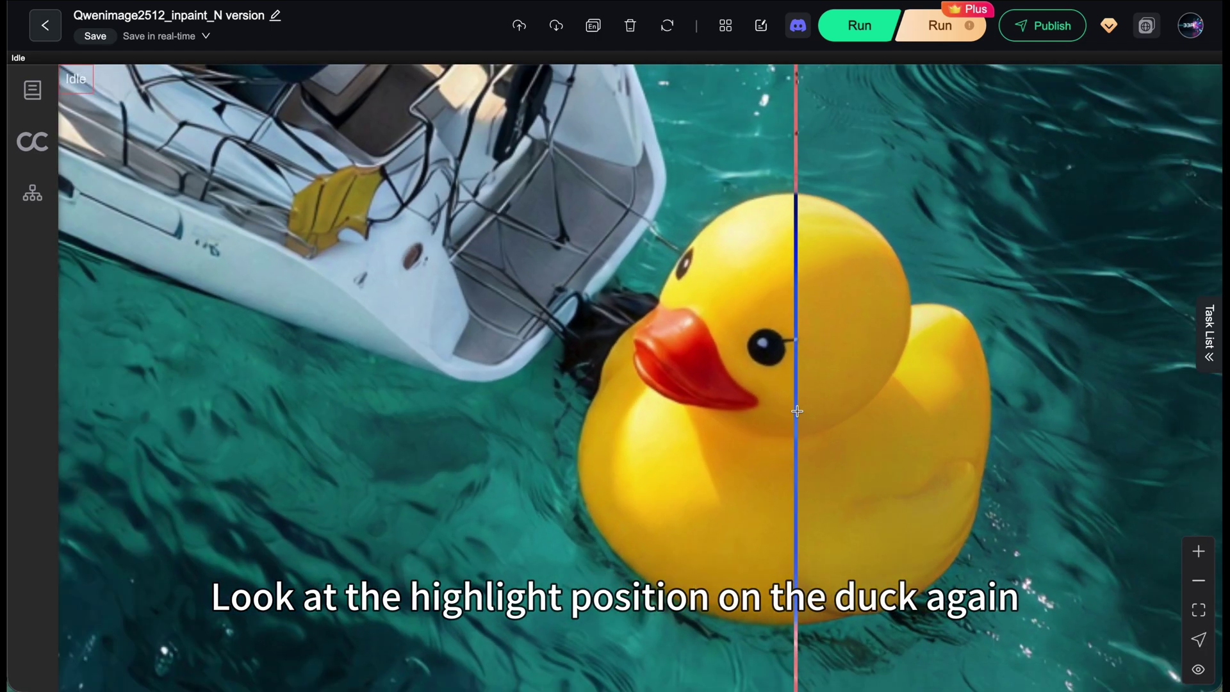
pyautogui.moveTo(693, 398); pyautogui.dragTo(735, 477)
pyautogui.scroll(-5, 735, 477)
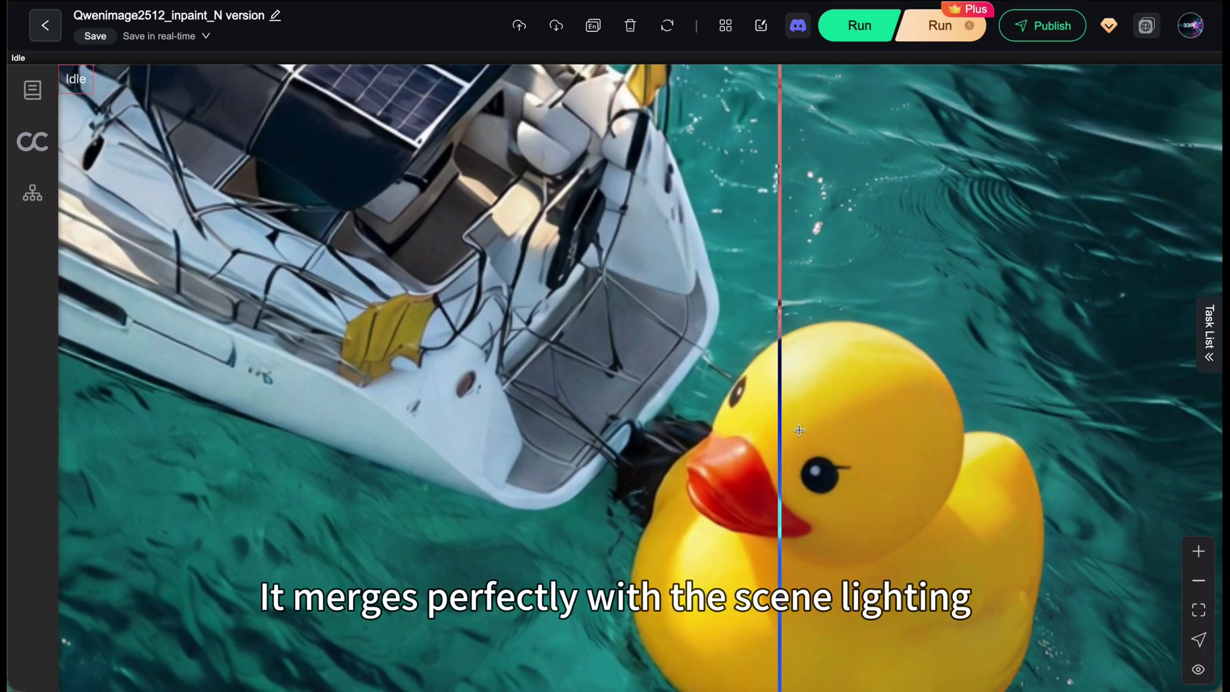
pyautogui.scroll(-6, 405, 314)
pyautogui.scroll(2, 401, 311)
pyautogui.moveTo(296, 221); pyautogui.dragTo(699, 533)
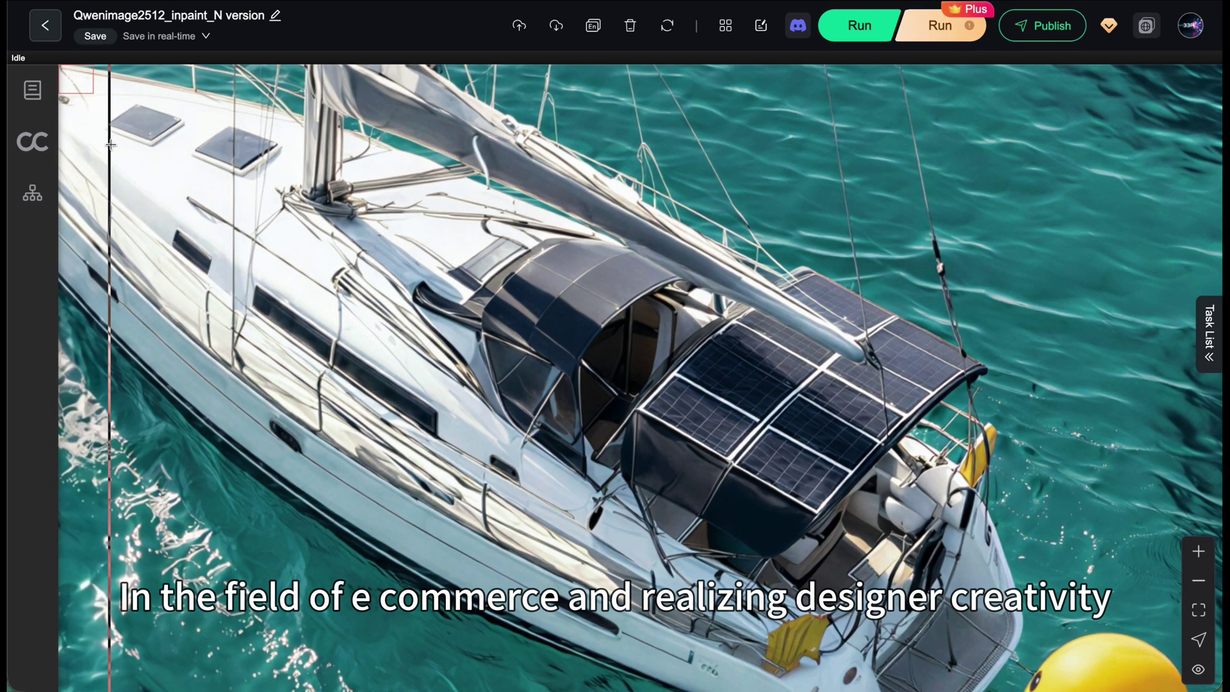
pyautogui.scroll(-2, 110, 145)
pyautogui.moveTo(120, 160); pyautogui.dragTo(232, 244)
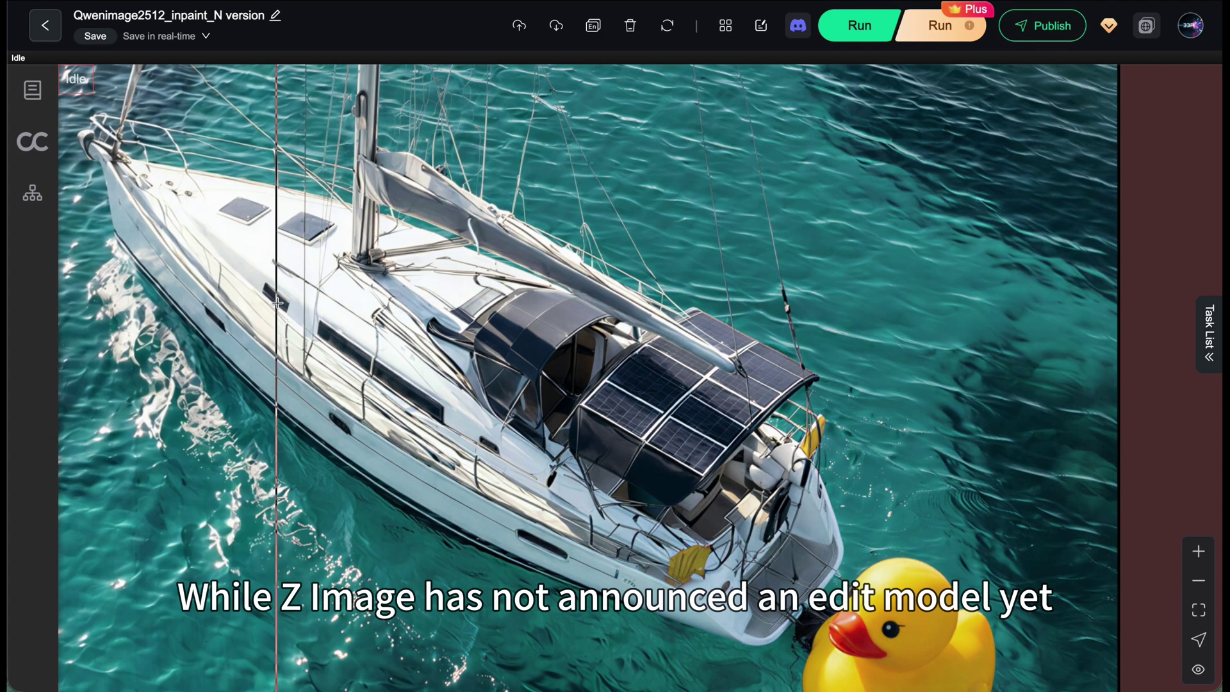
pyautogui.scroll(-6, 278, 304)
pyautogui.moveTo(276, 311); pyautogui.dragTo(366, 281)
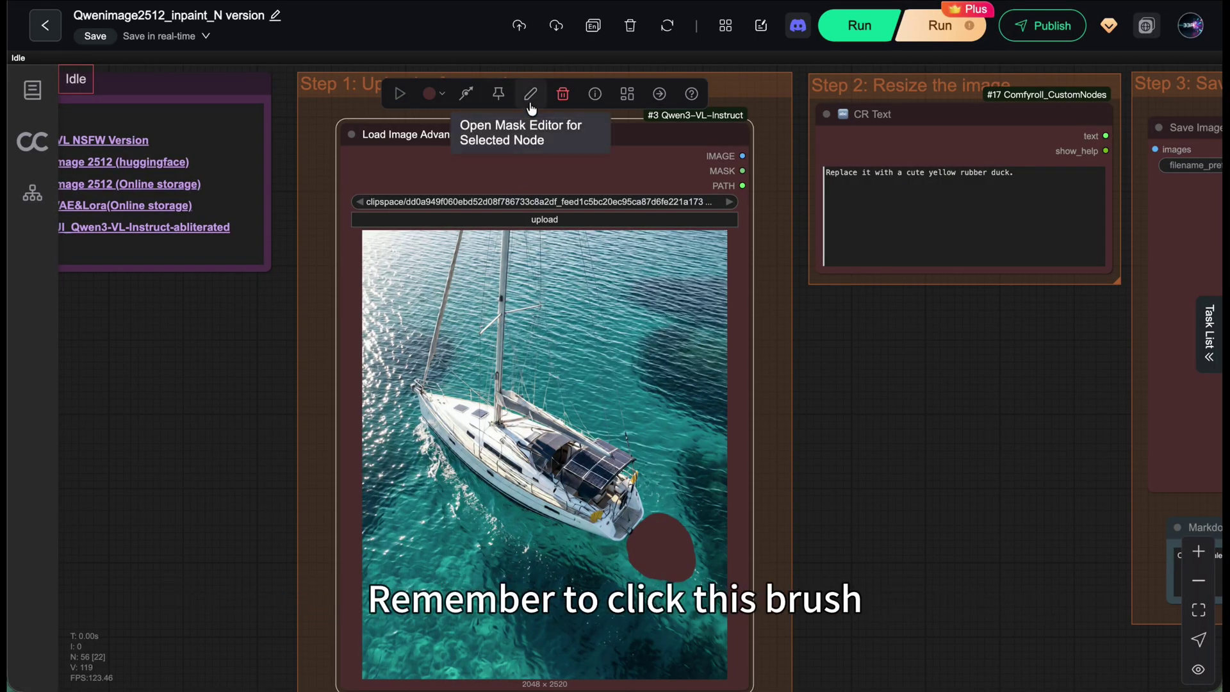
# Open the Load Image Advanced picture in the mask editor, paint a second round mask on the water below the hull, and save it
pyautogui.rightClick(549, 349)
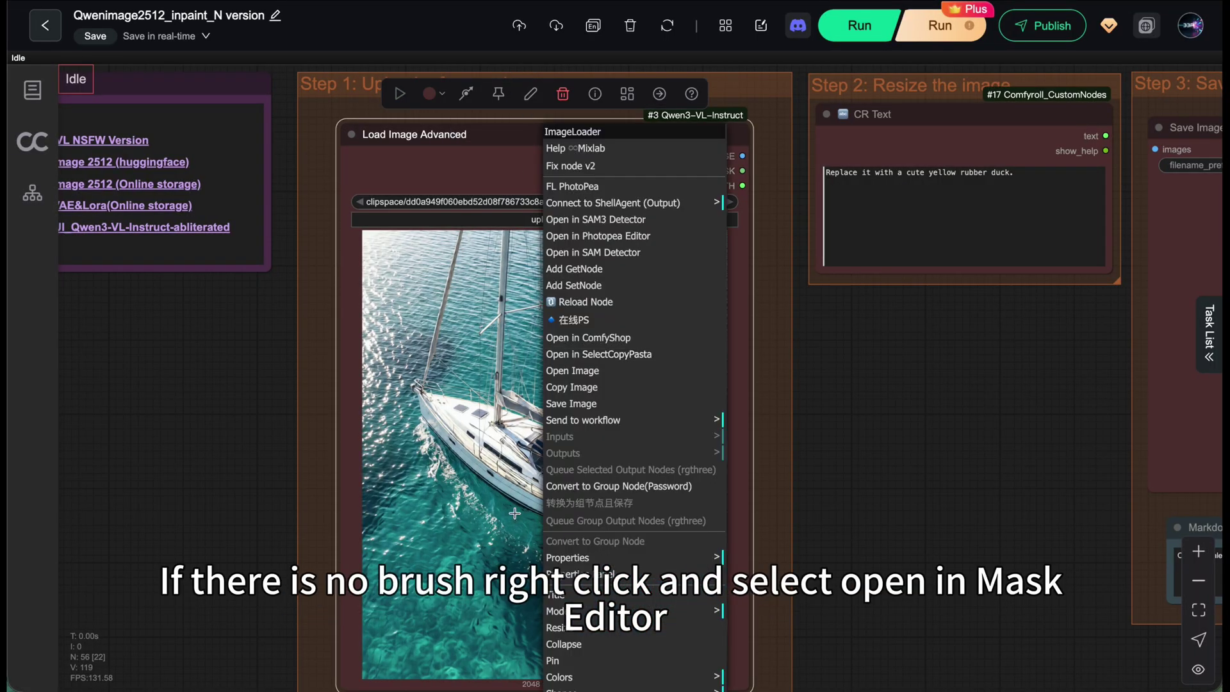
pyautogui.scroll(-5, 577, 545)
pyautogui.click(590, 477)
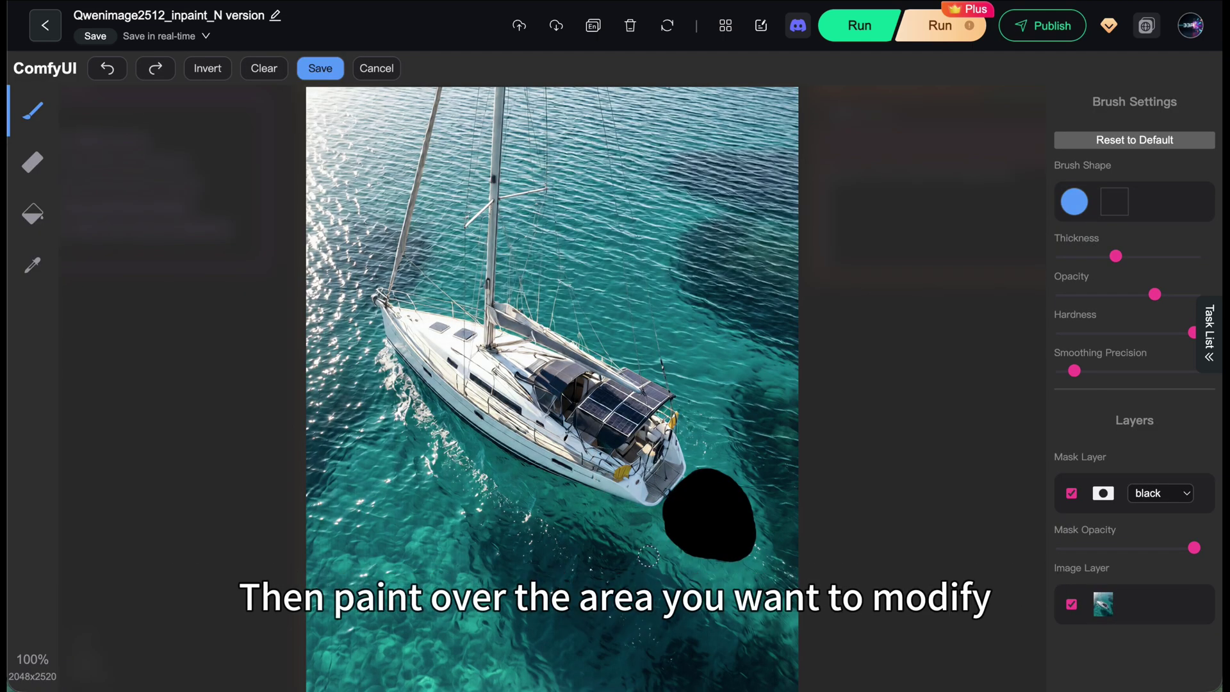
pyautogui.moveTo(617, 523)
pyautogui.mouseDown()
pyautogui.moveTo(575, 505)
pyautogui.moveTo(559, 530)
pyautogui.moveTo(588, 529)
pyautogui.mouseUp()
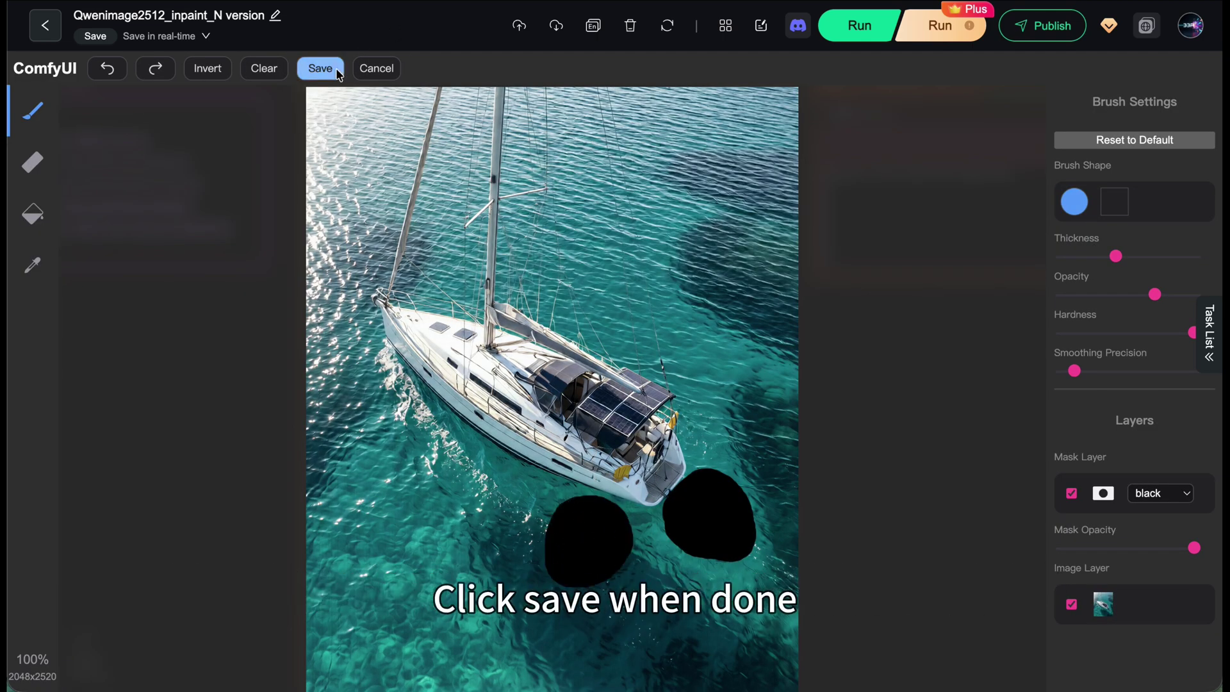
pyautogui.click(319, 75)
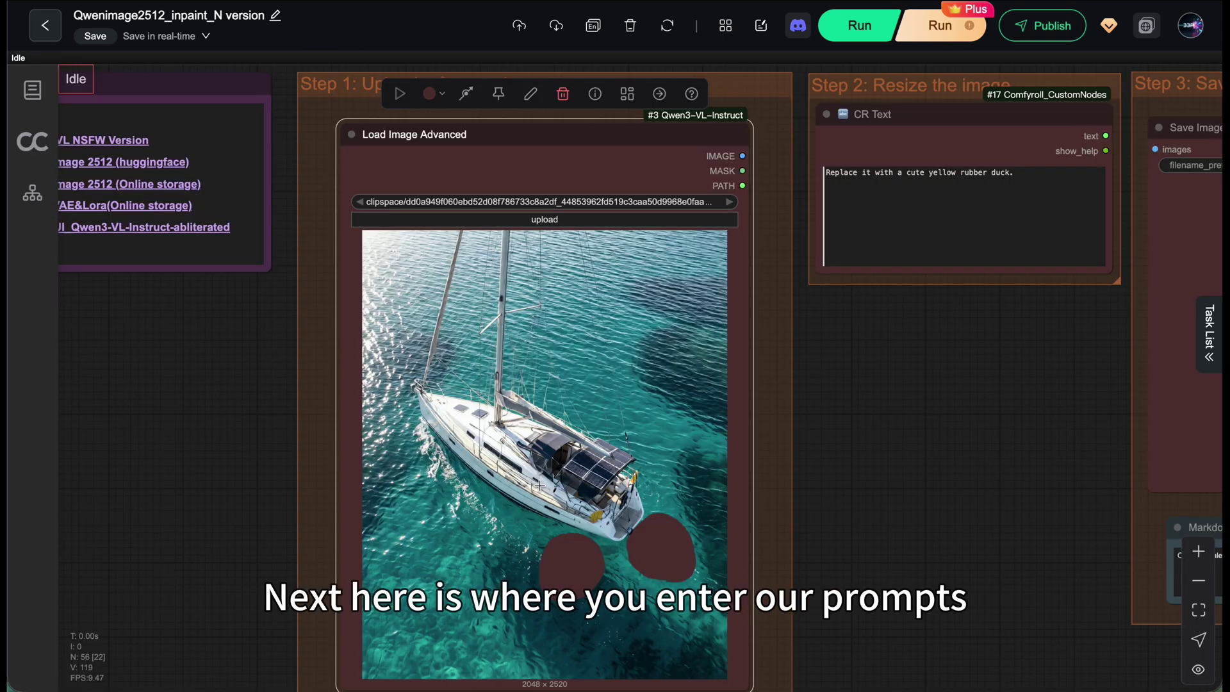
# Review the Save Image nodes for the original-scale and upscaled outputs, and the sailboat Image Comparer nodes
pyautogui.scroll(6, 937, 330)
pyautogui.moveTo(938, 329); pyautogui.dragTo(416, 516)
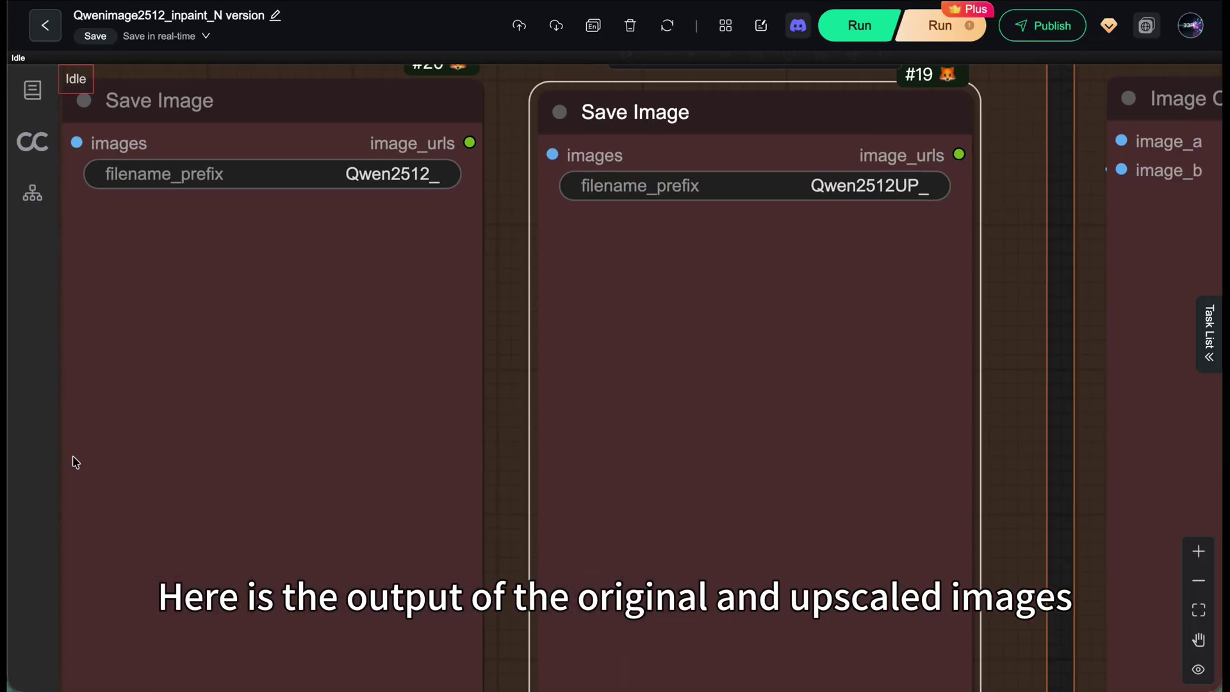
pyautogui.scroll(-3, 327, 454)
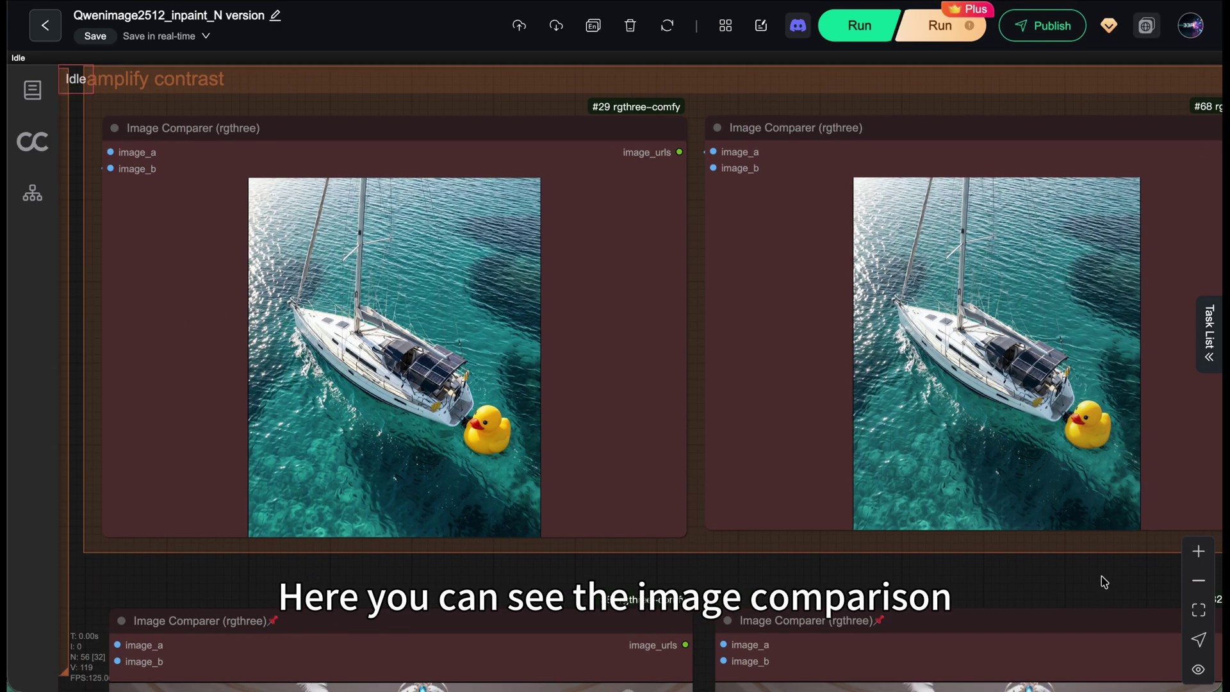
pyautogui.moveTo(1102, 579); pyautogui.dragTo(896, 557)
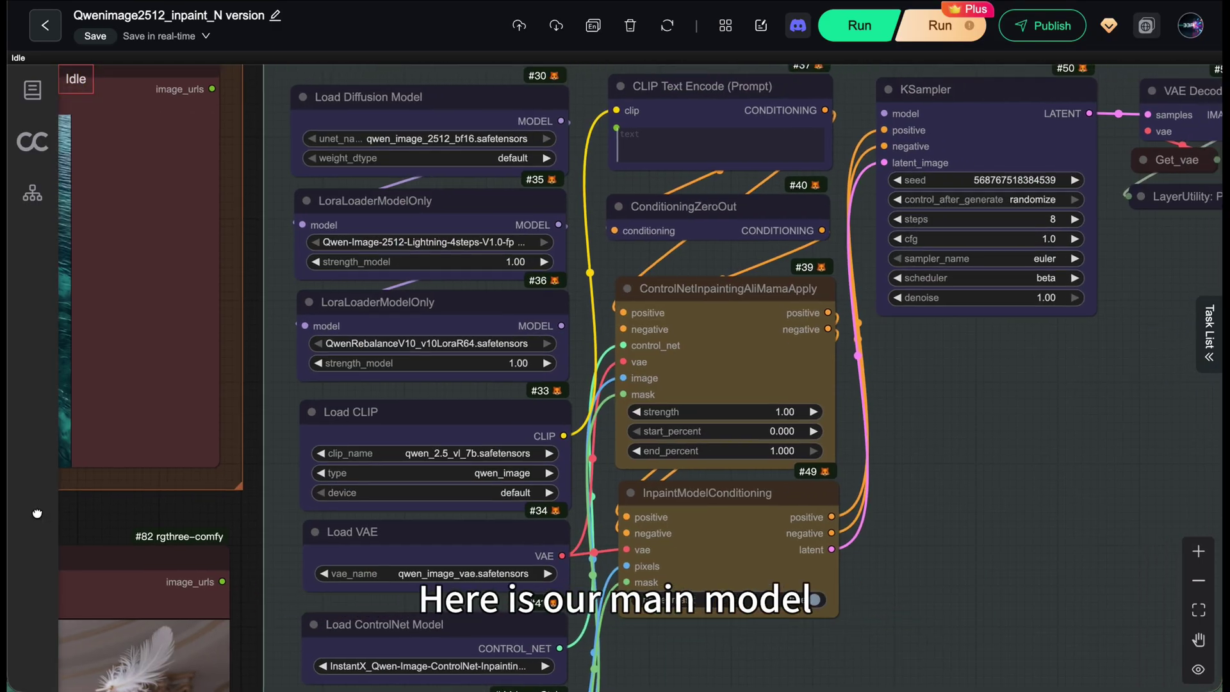
# Inspect the Load Diffusion Model node, the Lightning and QwenRebalance LoRA loaders, and the InstantX inpainting ControlNet model node
pyautogui.scroll(1, 293, 232)
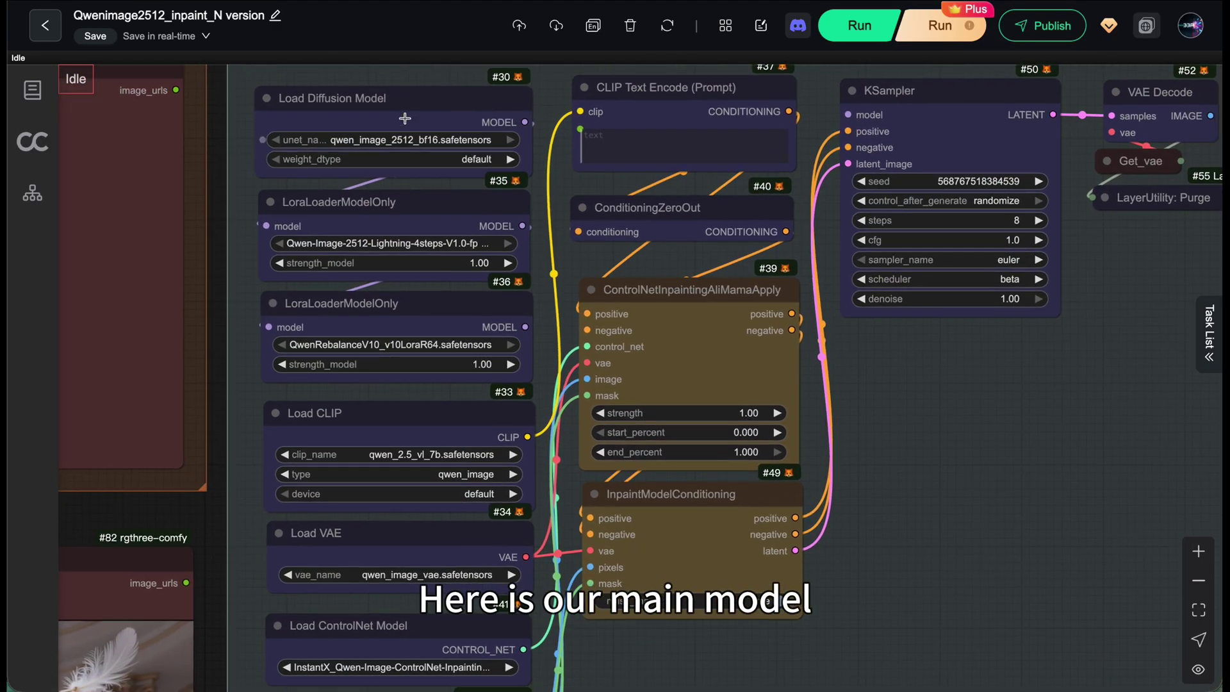
pyautogui.click(345, 170)
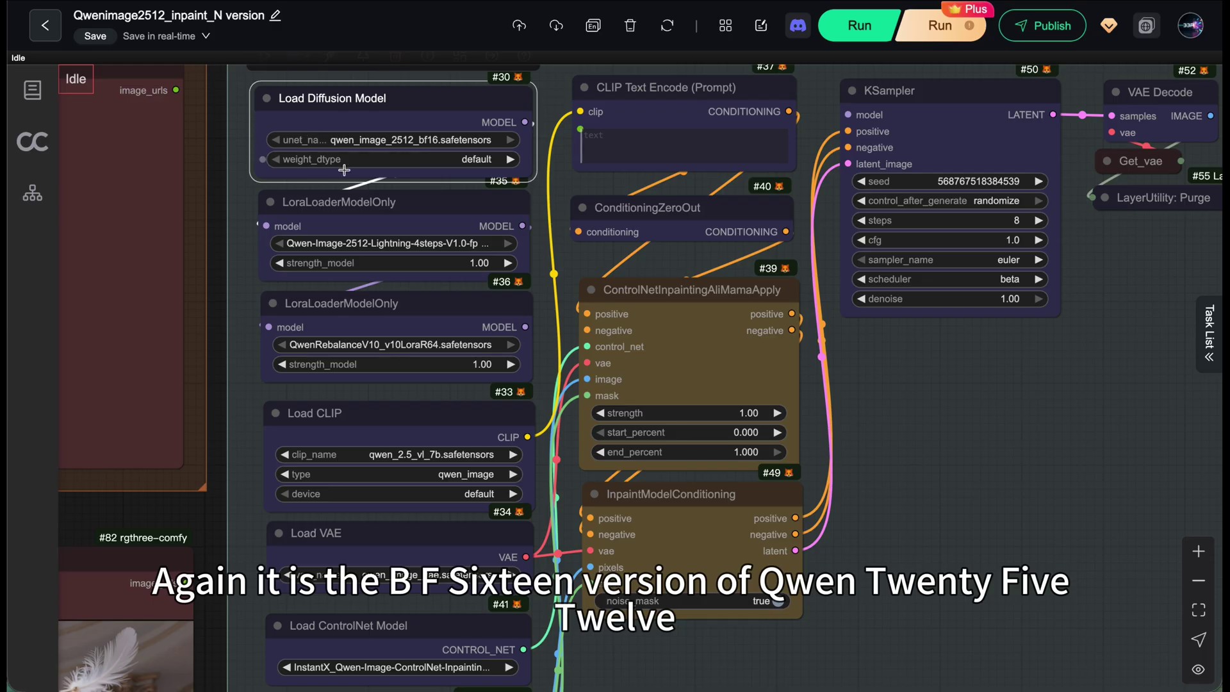
pyautogui.click(396, 228)
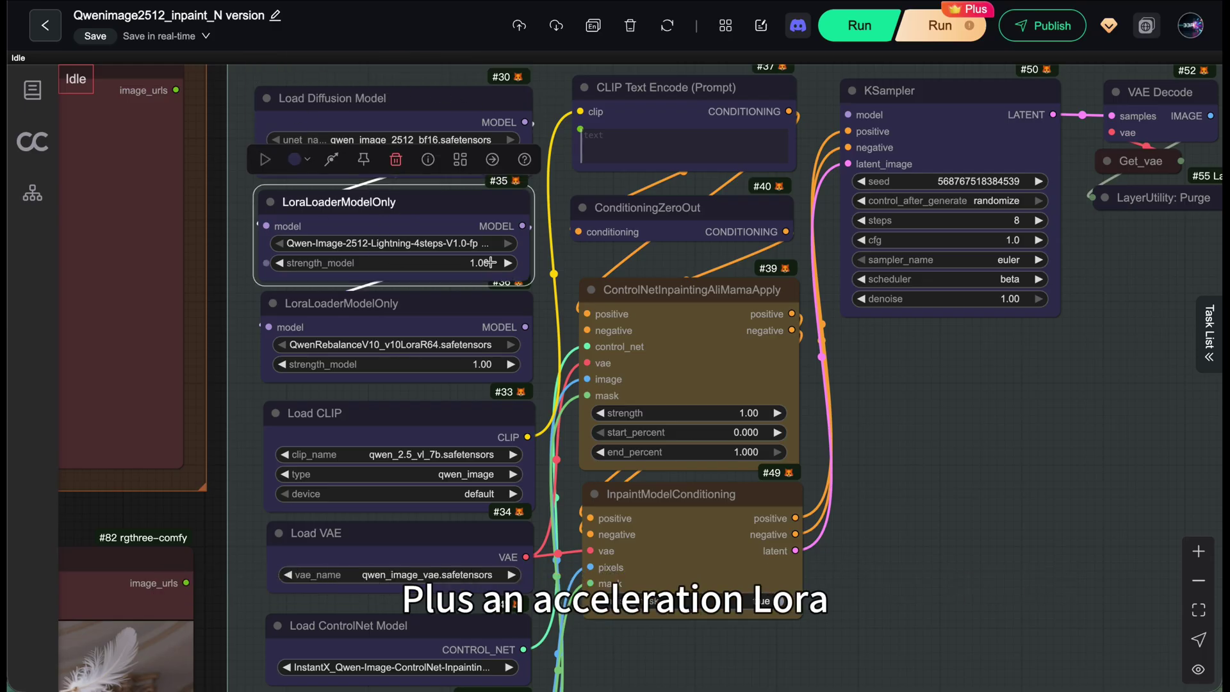
pyautogui.click(396, 334)
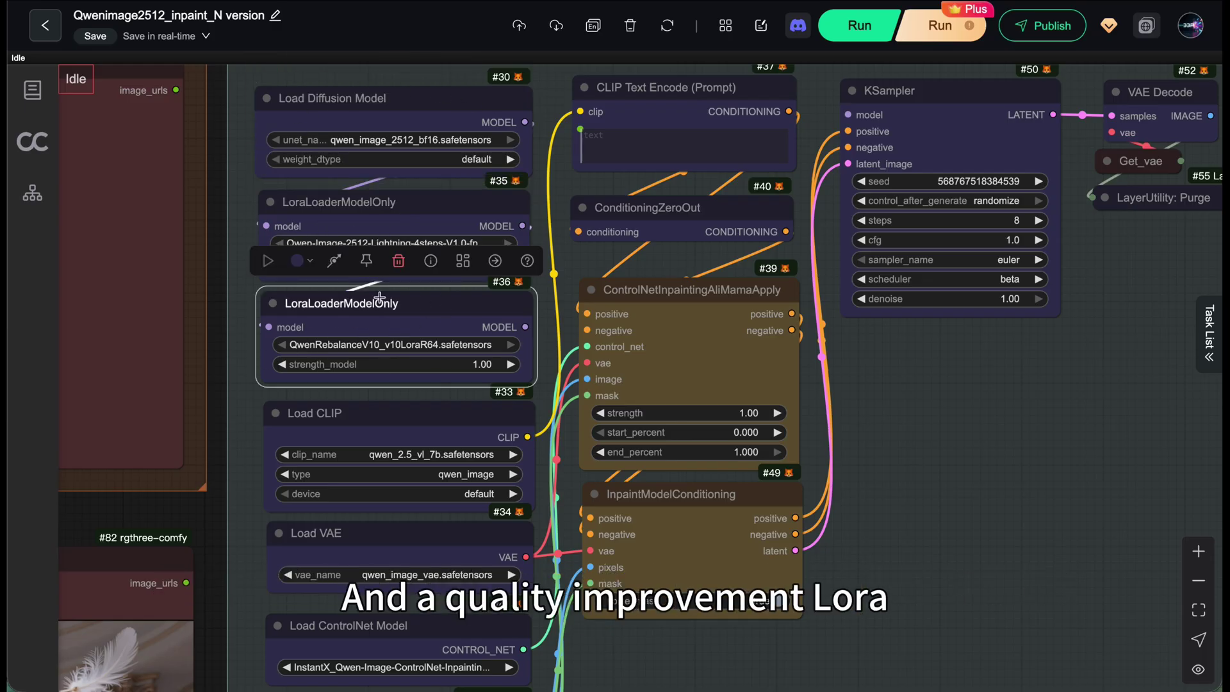
pyautogui.scroll(-5, 384, 320)
pyautogui.click(367, 312)
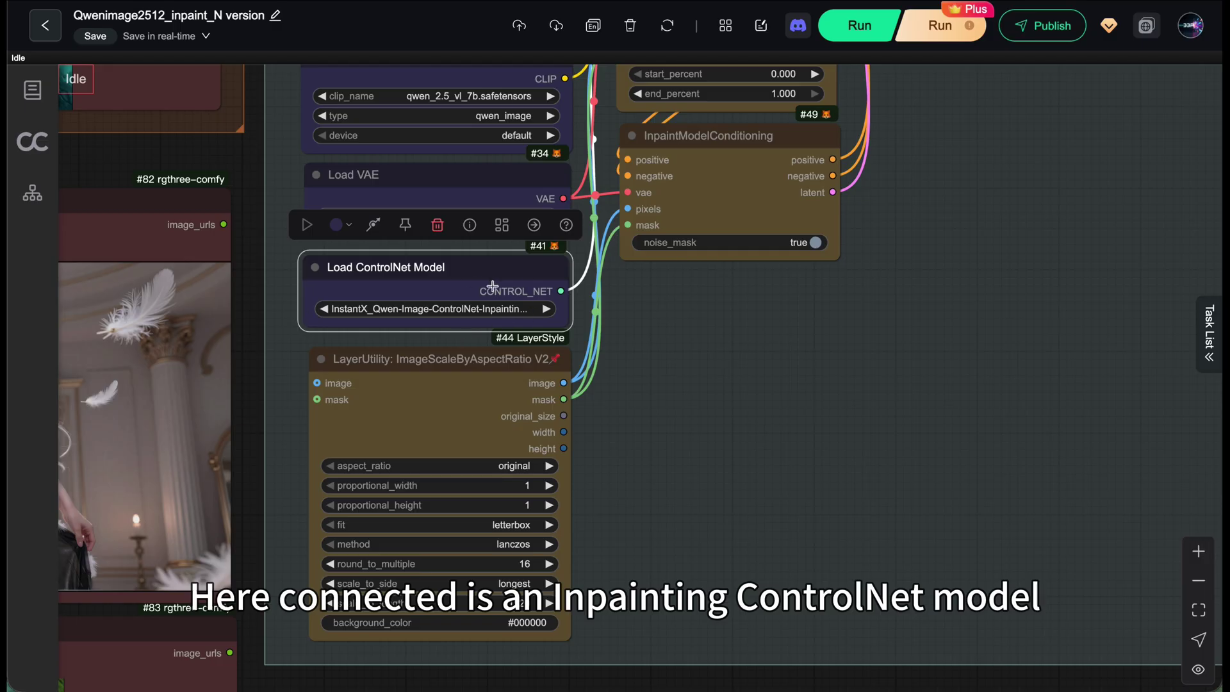
pyautogui.moveTo(563, 321); pyautogui.dragTo(640, 323)
pyautogui.hotkey('ctrl', 'z')
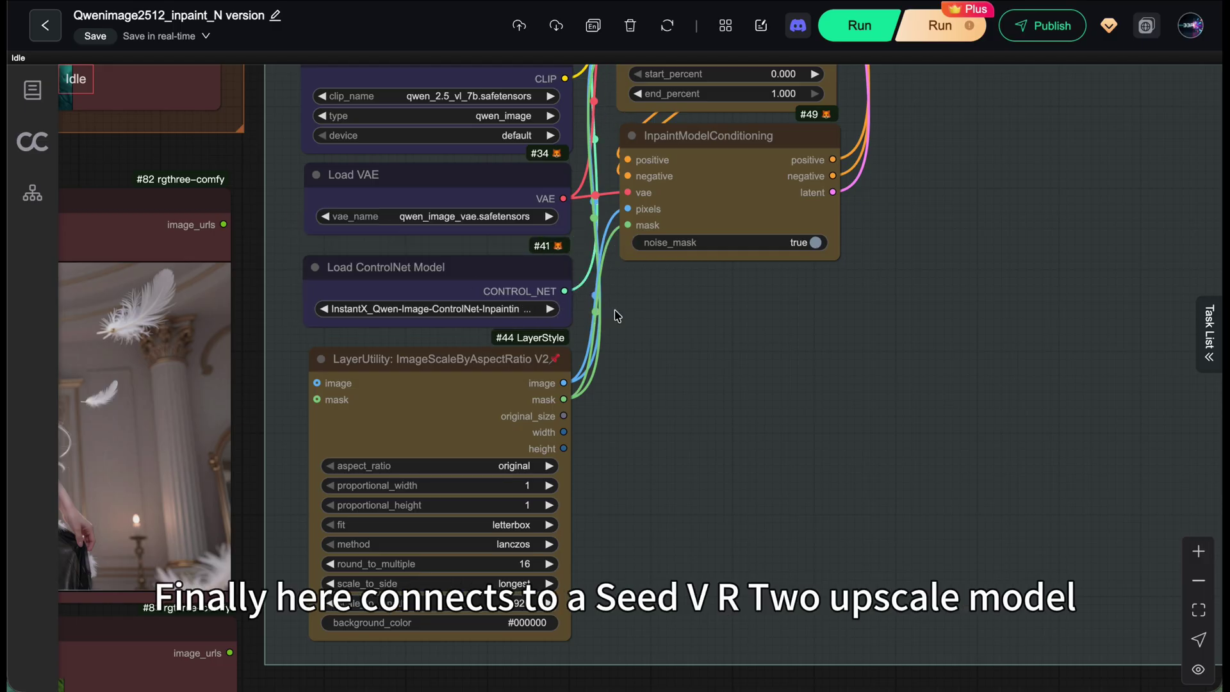
# Inspect the SeedVR2 model loaders and Video Upscaler settings in the Upscaler group
pyautogui.moveTo(870, 264); pyautogui.dragTo(496, 577)
pyautogui.moveTo(946, 270); pyautogui.dragTo(356, 411)
pyautogui.scroll(-1, 600, 281)
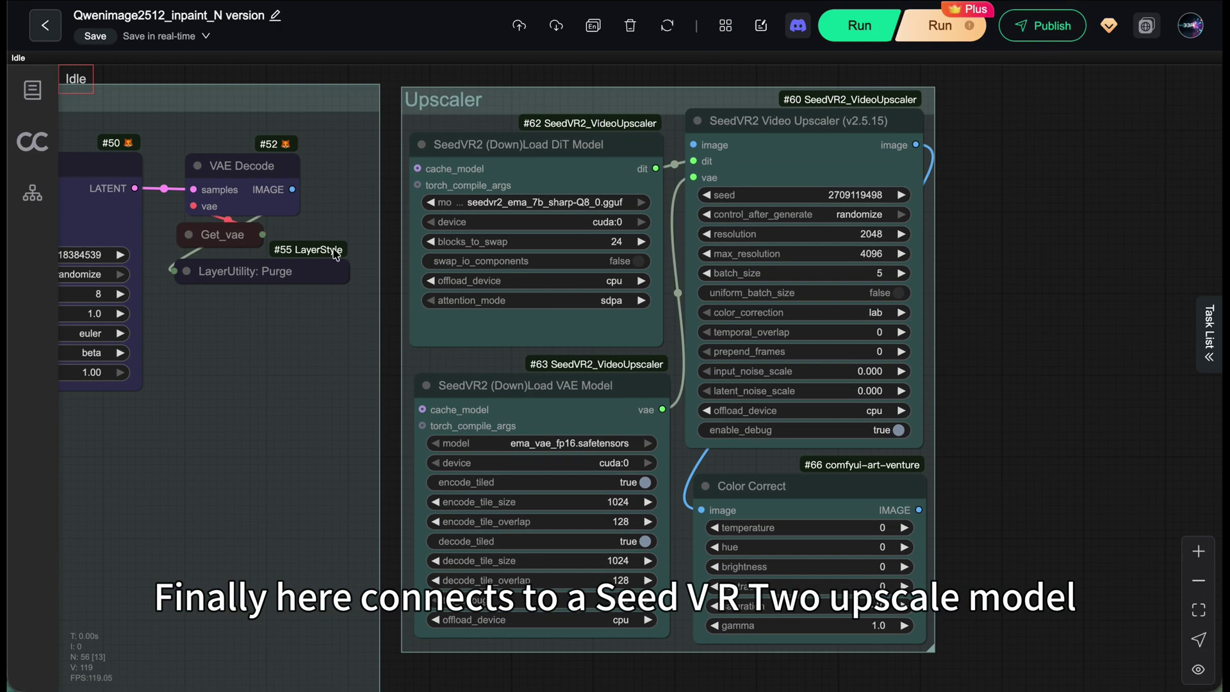